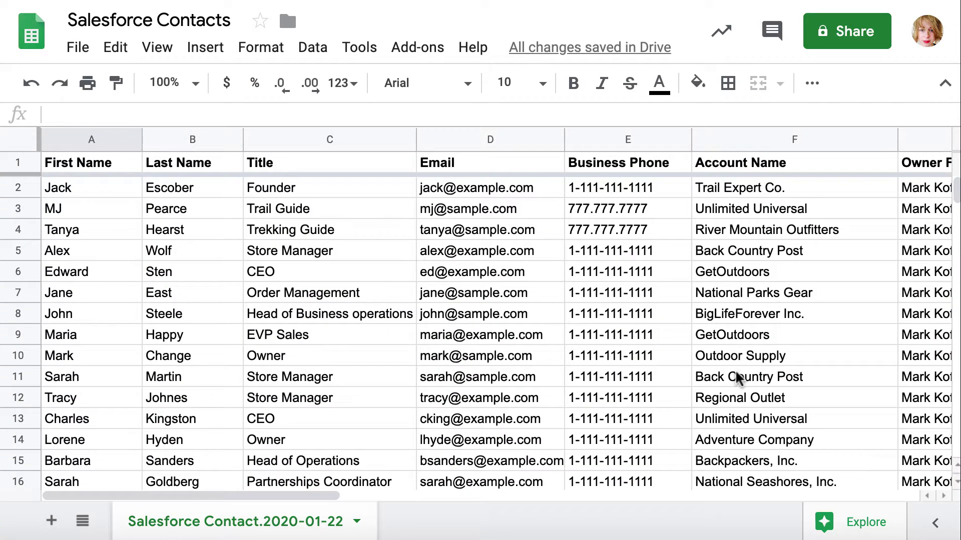
# Scroll the Recently Viewed contacts list sideways to see account names and owners.
pyautogui.hscroll(2, 737, 379)
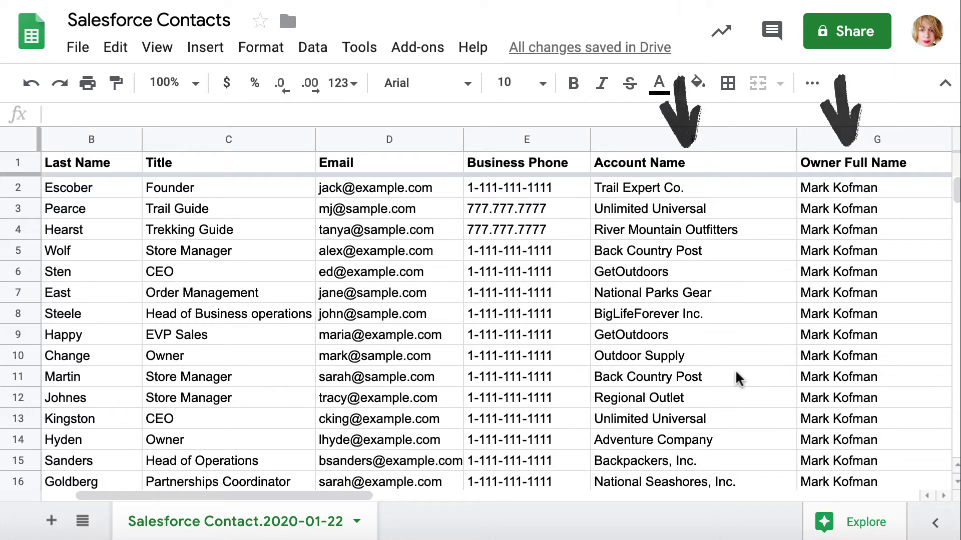
pyautogui.scroll(-4, 737, 379)
pyautogui.scroll(-3, 737, 379)
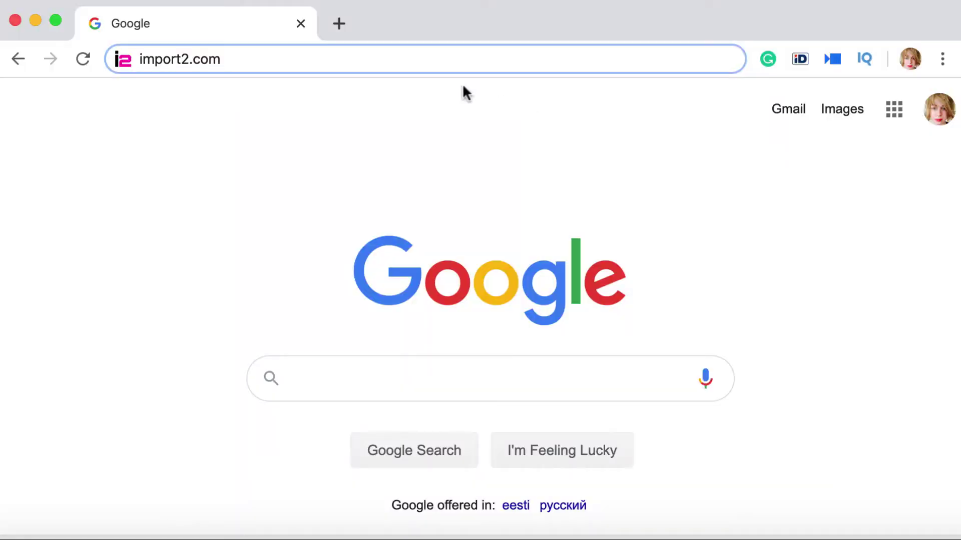
# Load the import2.com website from the address bar.
pyautogui.tripleClick(425, 53)
pyautogui.press('Return')
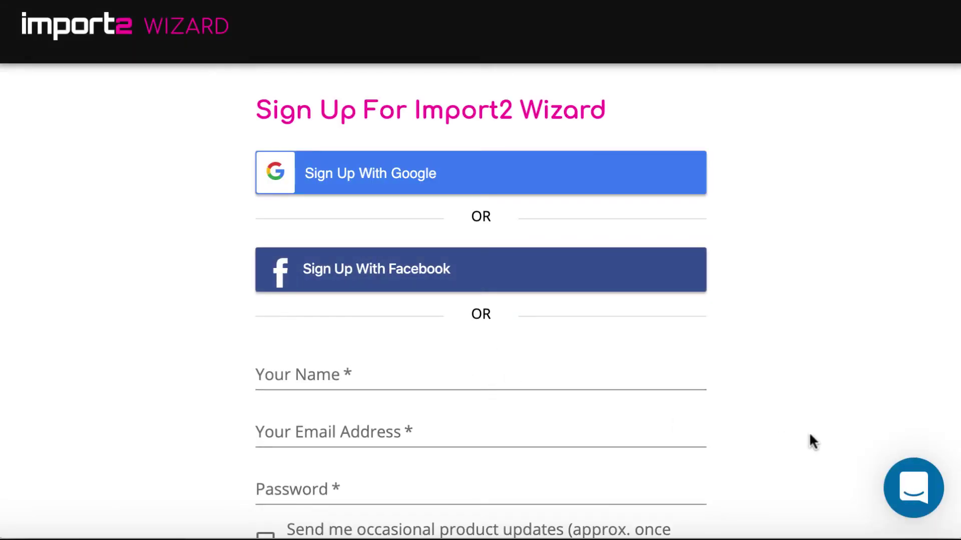
# Sign up for an Import2 account with name, e-mail and password, opting in to product updates.
pyautogui.scroll(-2, 857, 441)
pyautogui.scroll(-2, 855, 435)
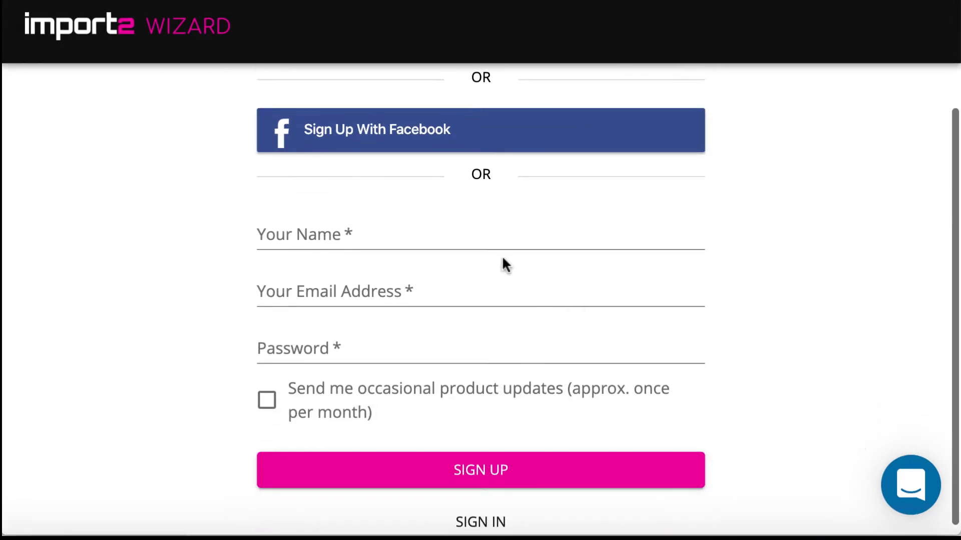
pyautogui.click(468, 234)
pyautogui.write('JANA')
pyautogui.click(441, 296)
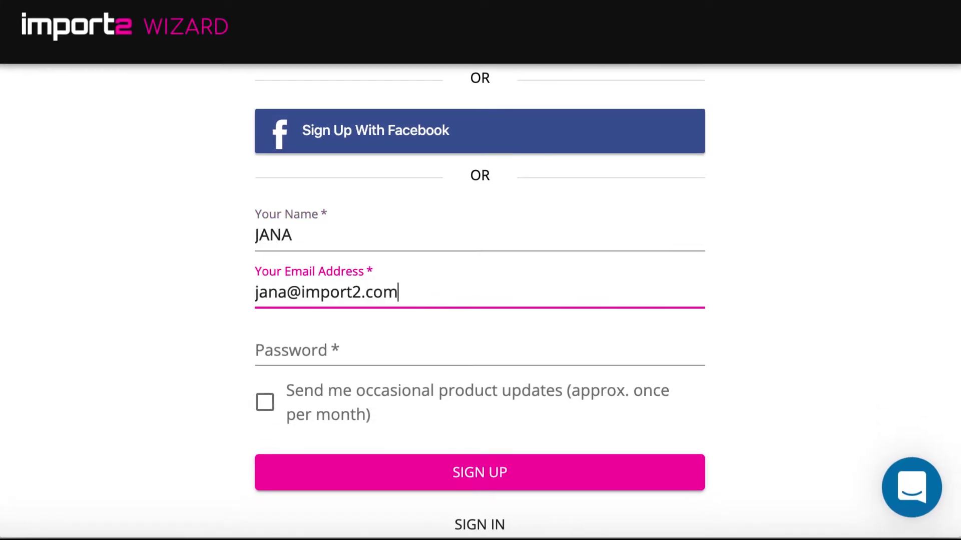
pyautogui.click(413, 348)
pyautogui.write('******')
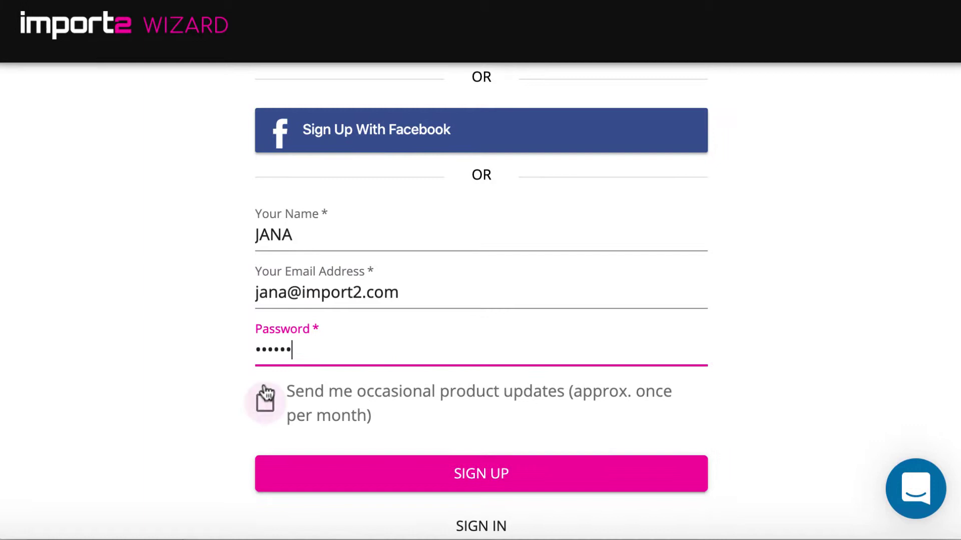
pyautogui.click(264, 402)
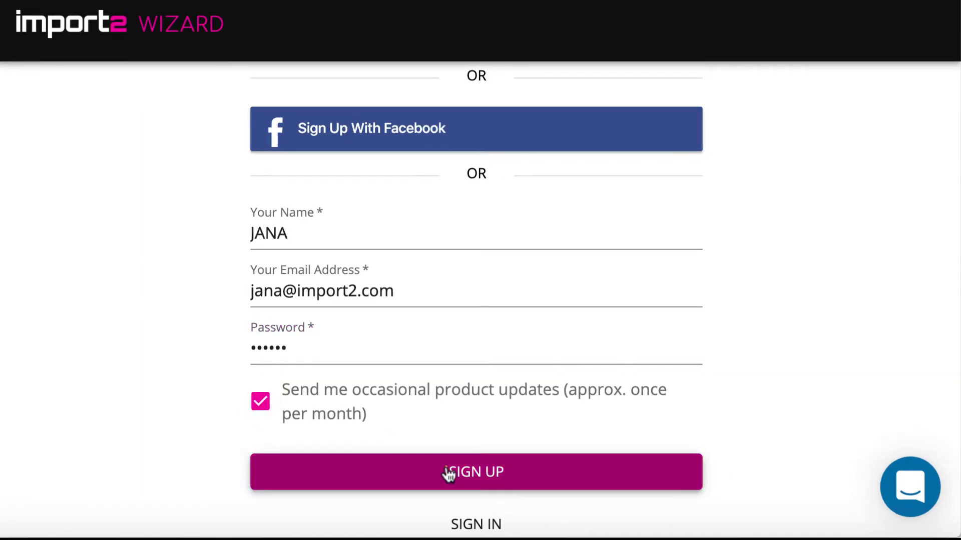
pyautogui.click(449, 474)
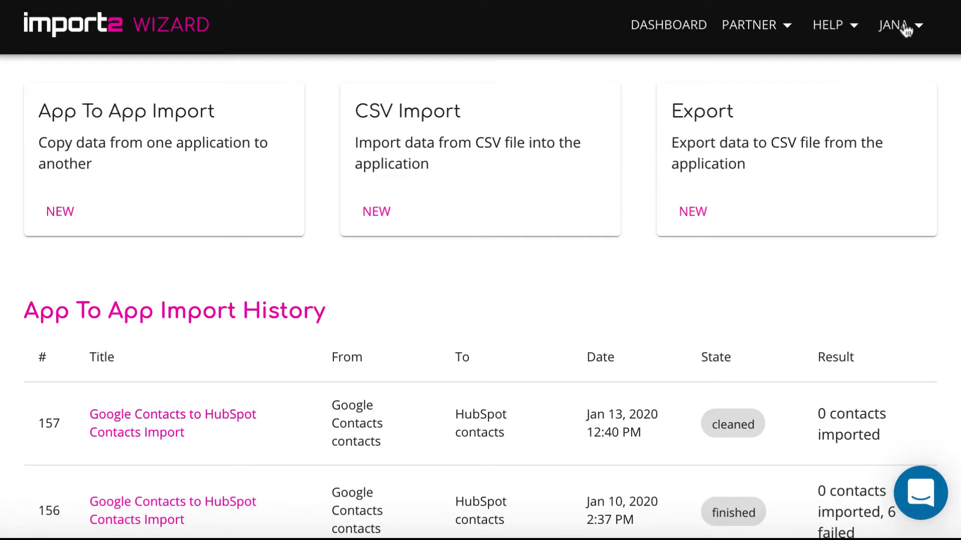
# Add a new Salesforce connection from the account's Connections page.
pyautogui.click(905, 26)
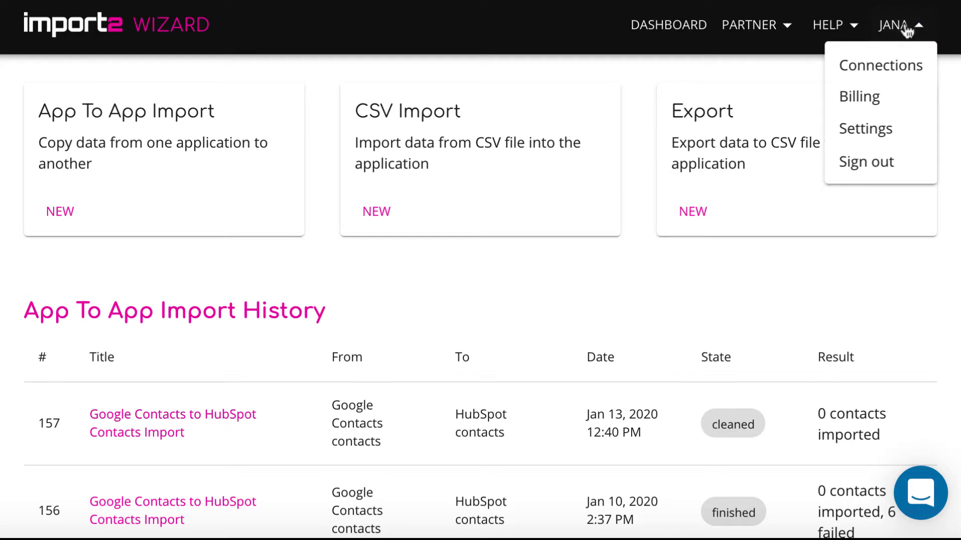
pyautogui.click(901, 66)
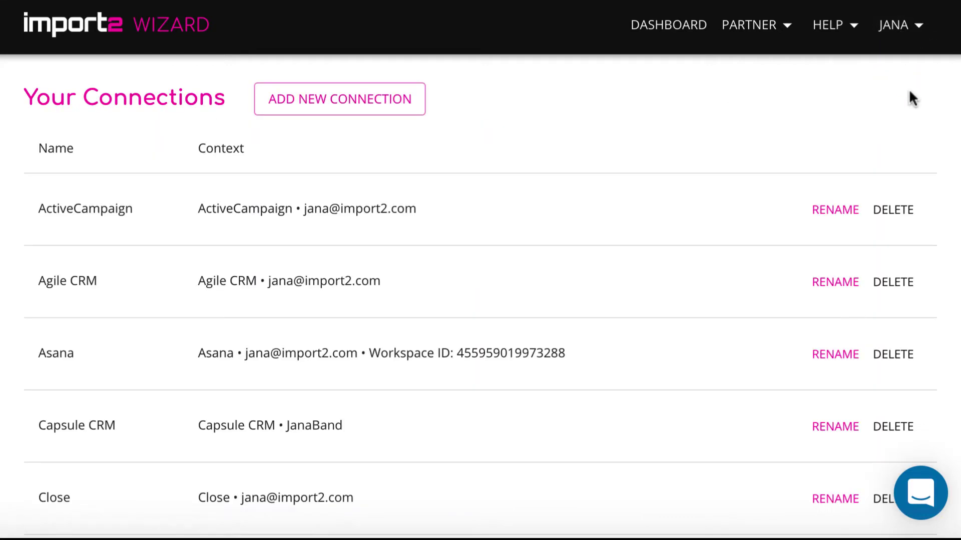
pyautogui.click(397, 111)
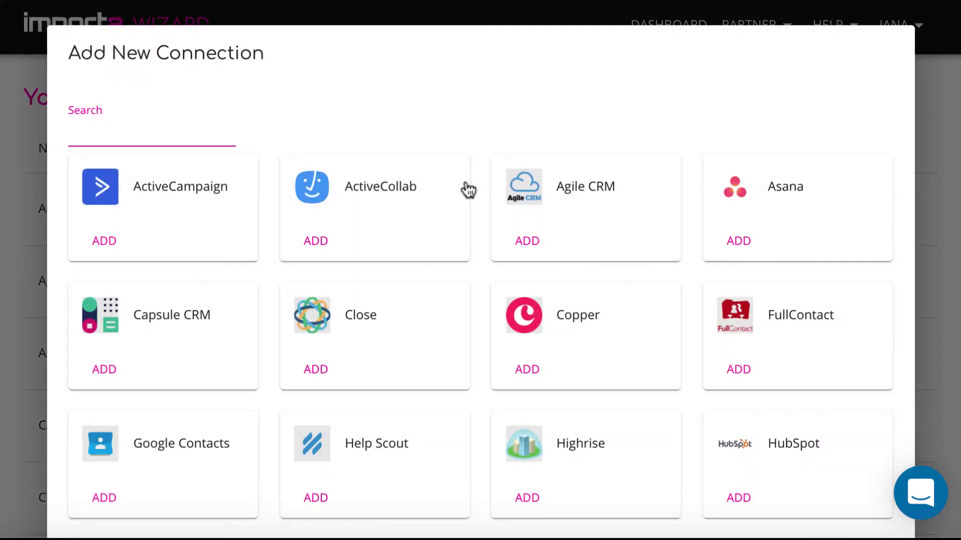
pyautogui.scroll(-8, 476, 249)
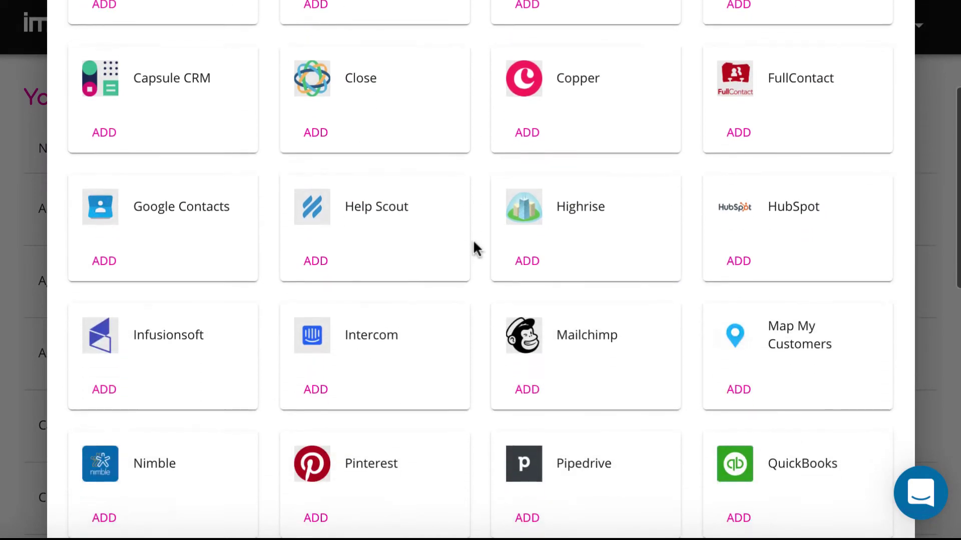
pyautogui.scroll(-2, 476, 249)
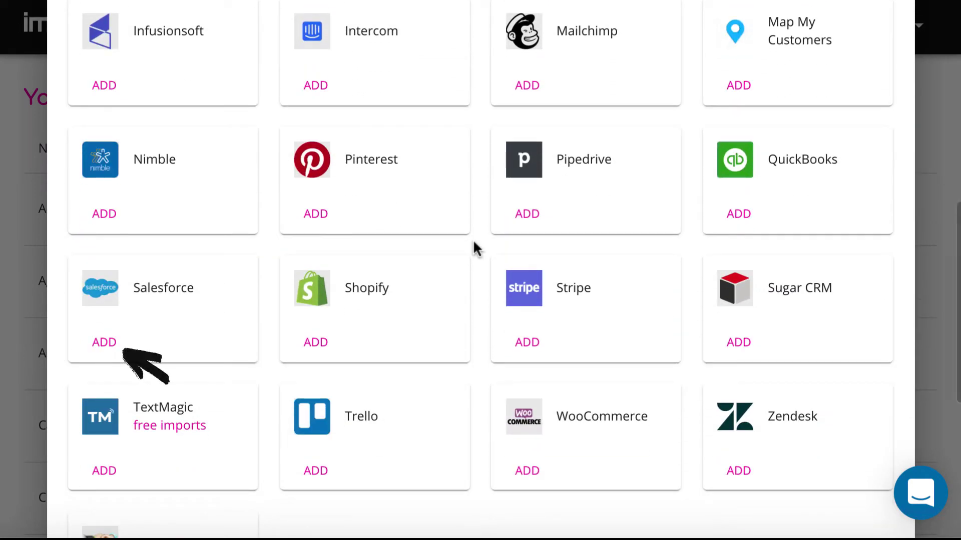
pyautogui.click(103, 344)
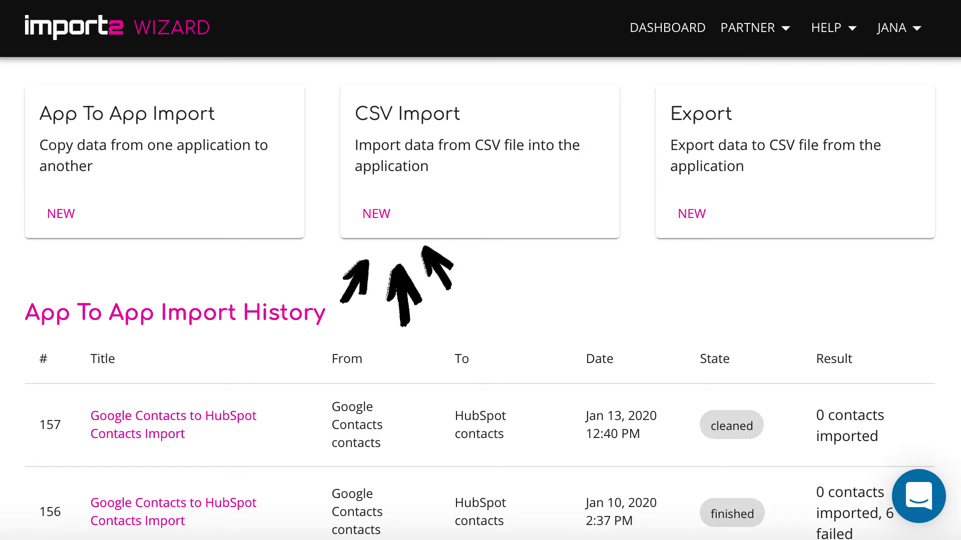
# Create a new CSV import into Salesforce Contact records with upsert and One-time frequency.
pyautogui.click(382, 218)
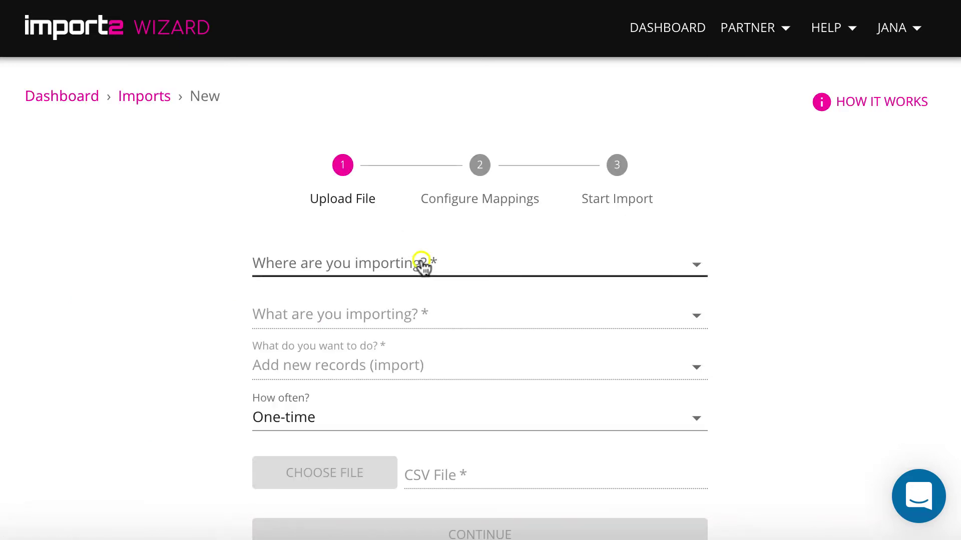
pyautogui.click(422, 262)
pyautogui.scroll(-15, 424, 269)
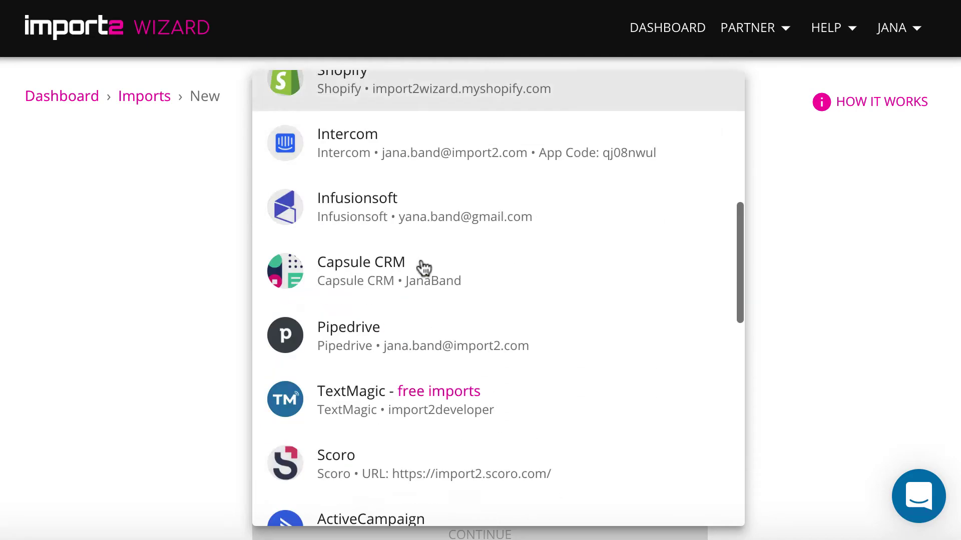
pyautogui.scroll(-8, 424, 268)
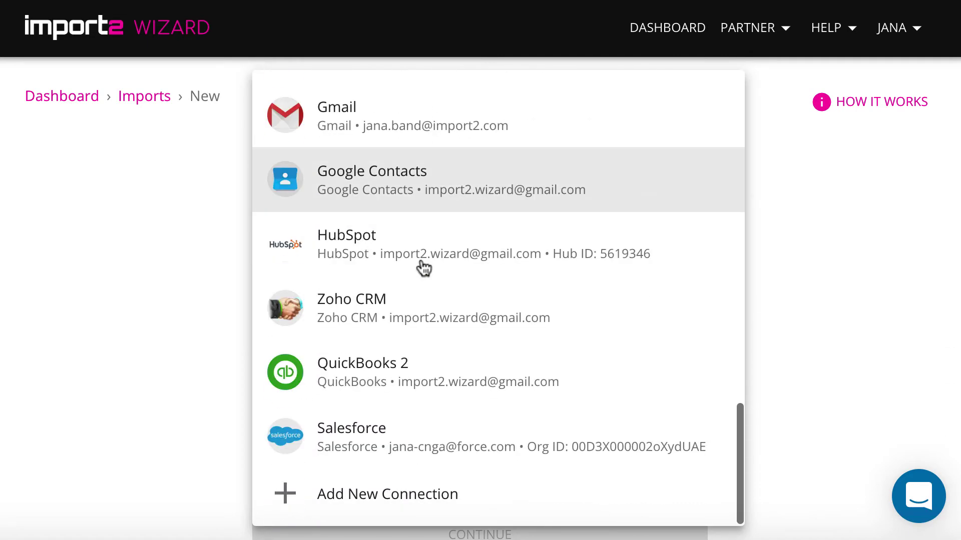
pyautogui.click(418, 433)
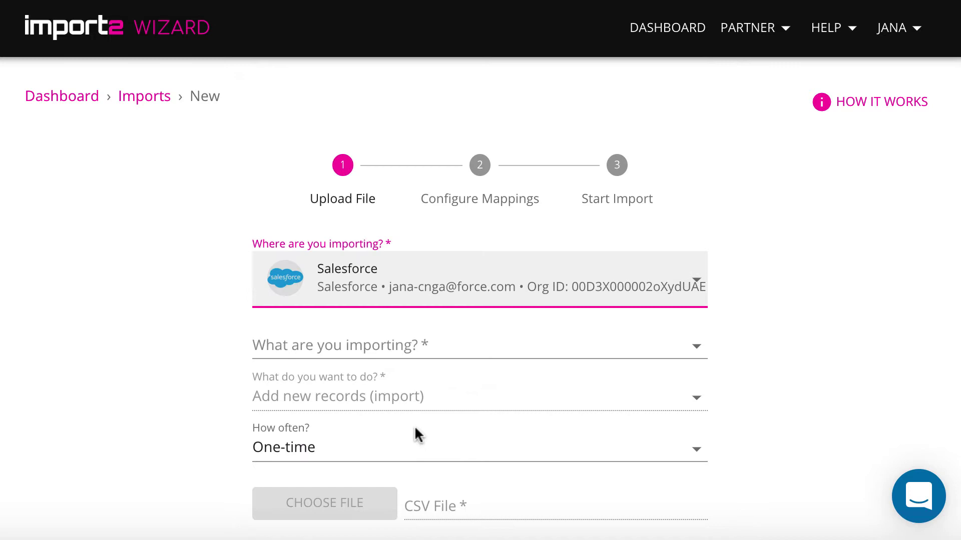
pyautogui.click(440, 350)
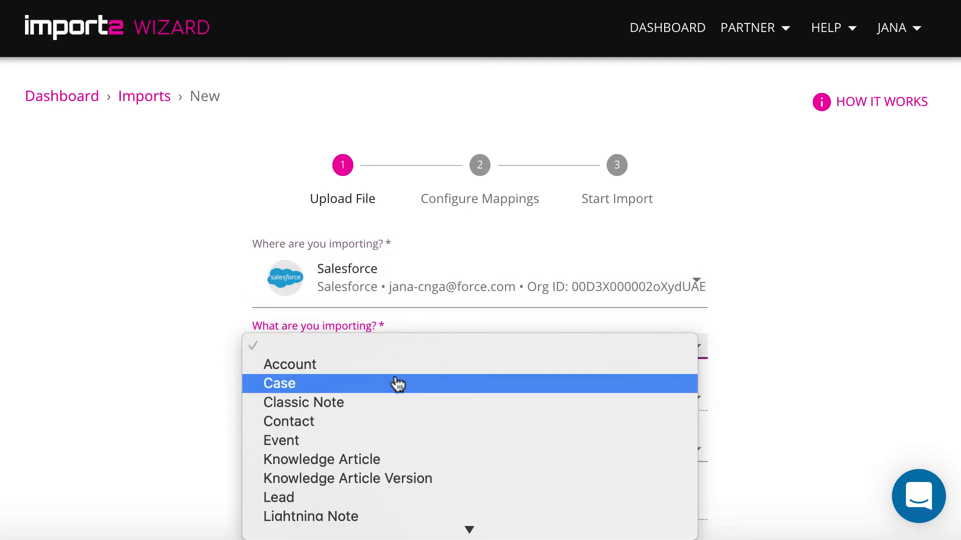
pyautogui.click(346, 424)
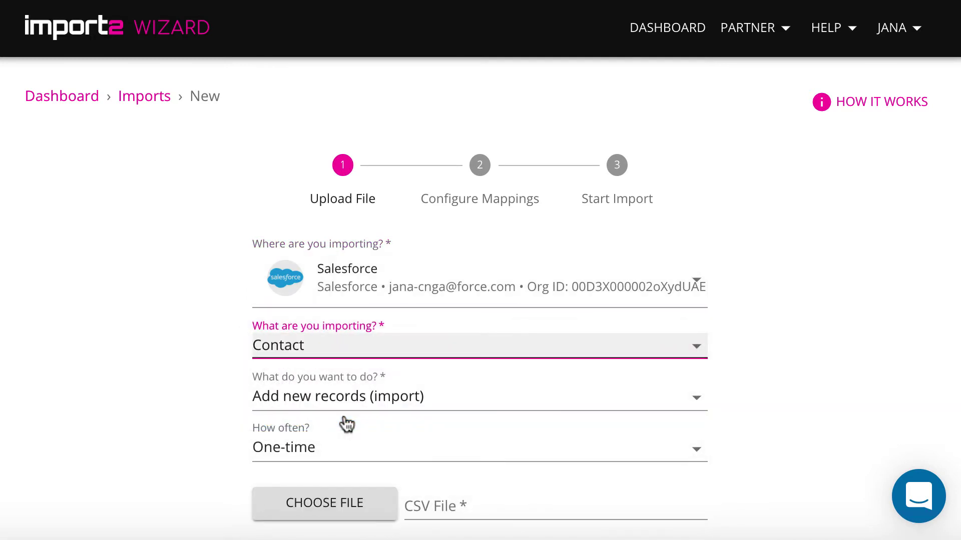
pyautogui.click(421, 395)
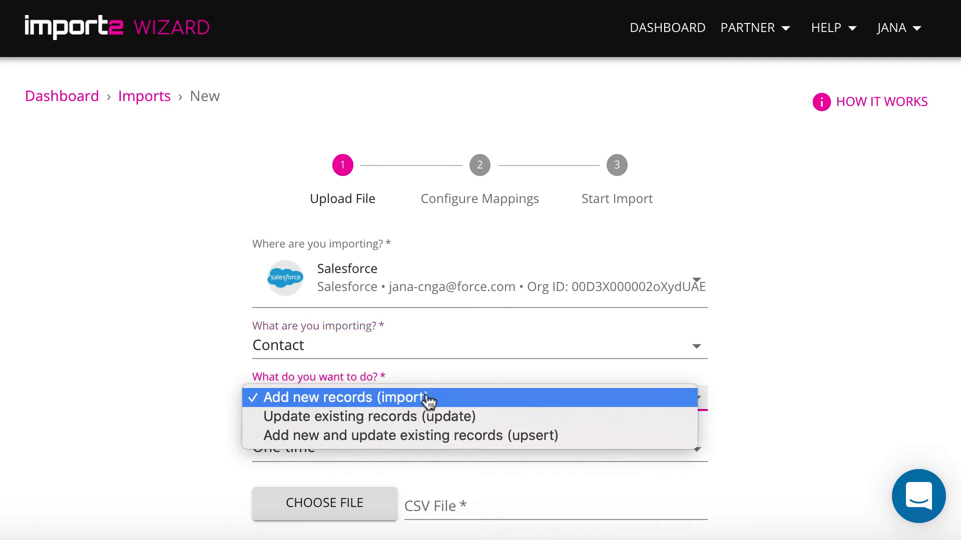
pyautogui.click(635, 436)
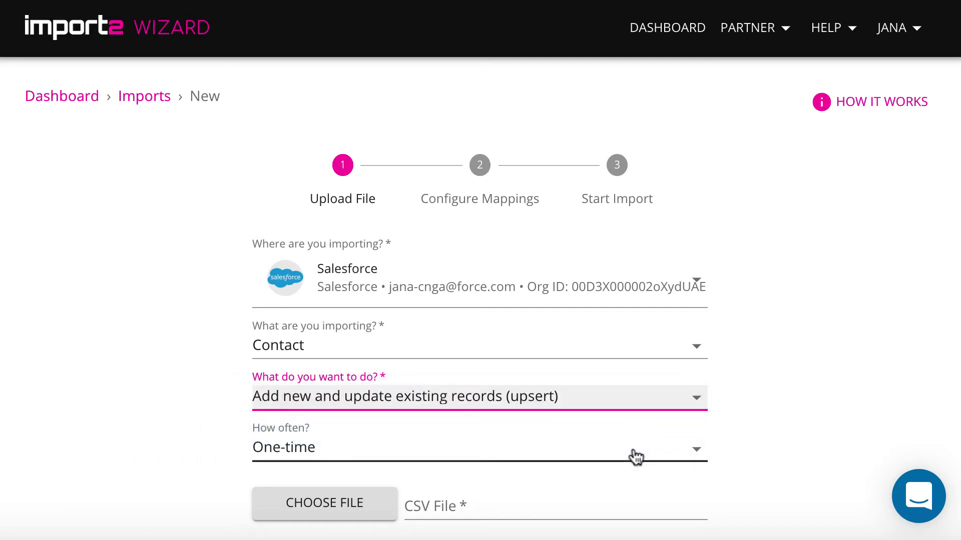
pyautogui.click(635, 454)
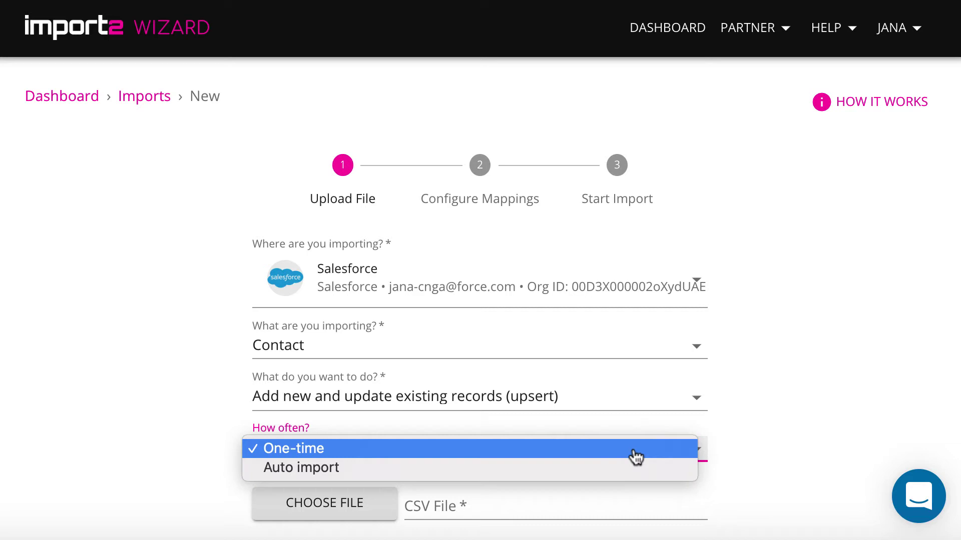
pyautogui.click(635, 457)
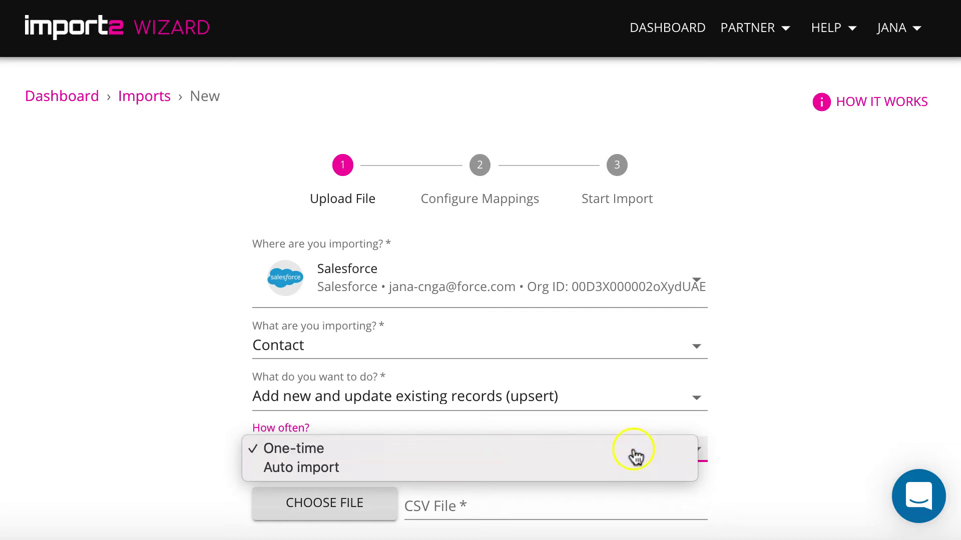
# Upload Salesforce Contacts.csv from the Import folder and let it process to 100%.
pyautogui.click(612, 478)
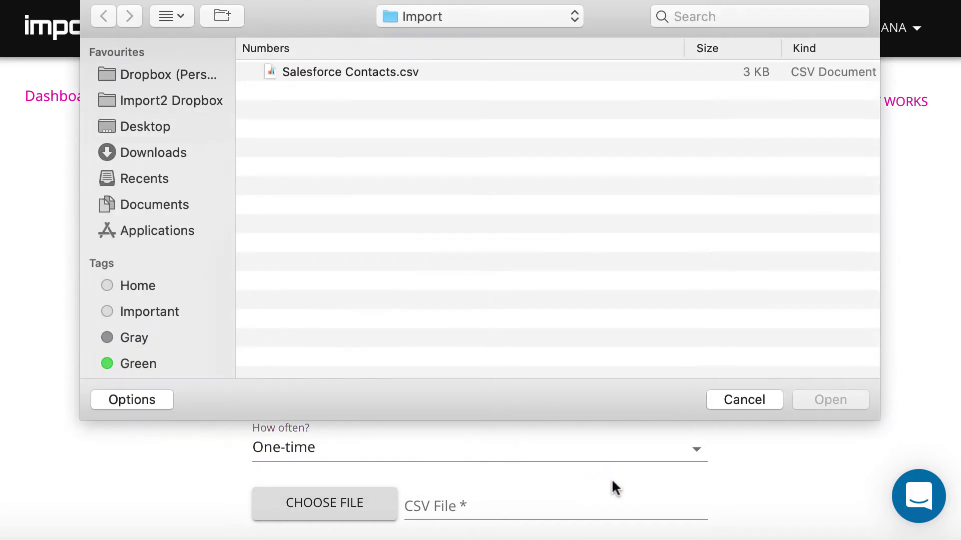
pyautogui.click(353, 71)
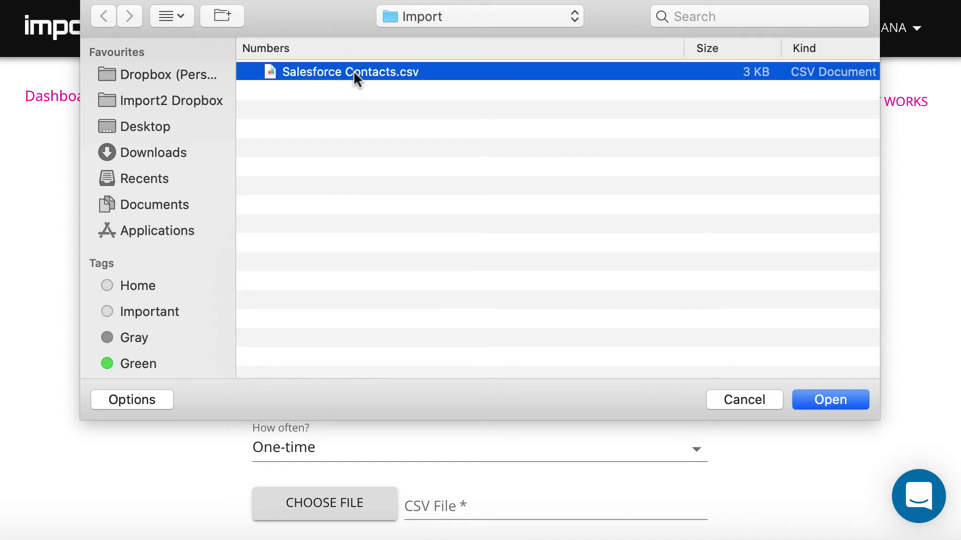
pyautogui.click(837, 397)
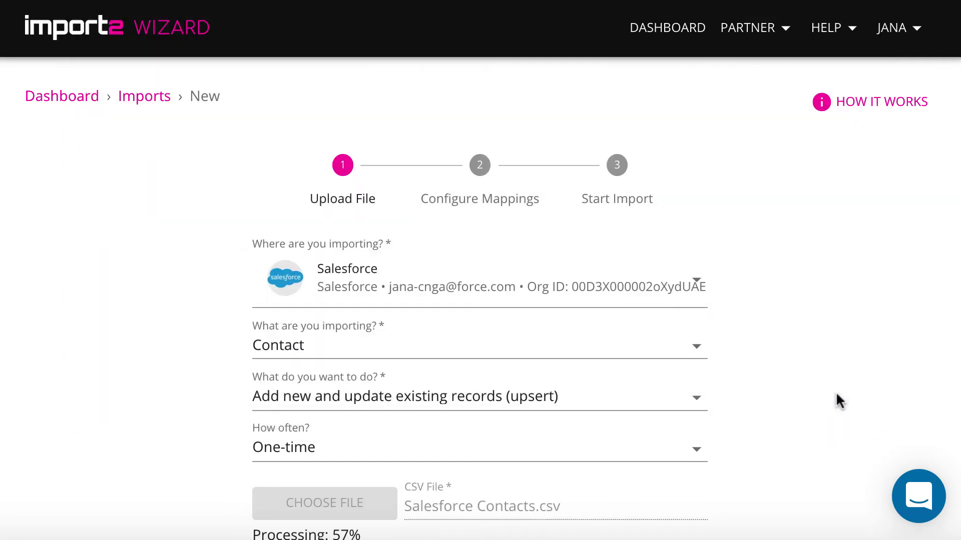
pyautogui.scroll(-2, 836, 392)
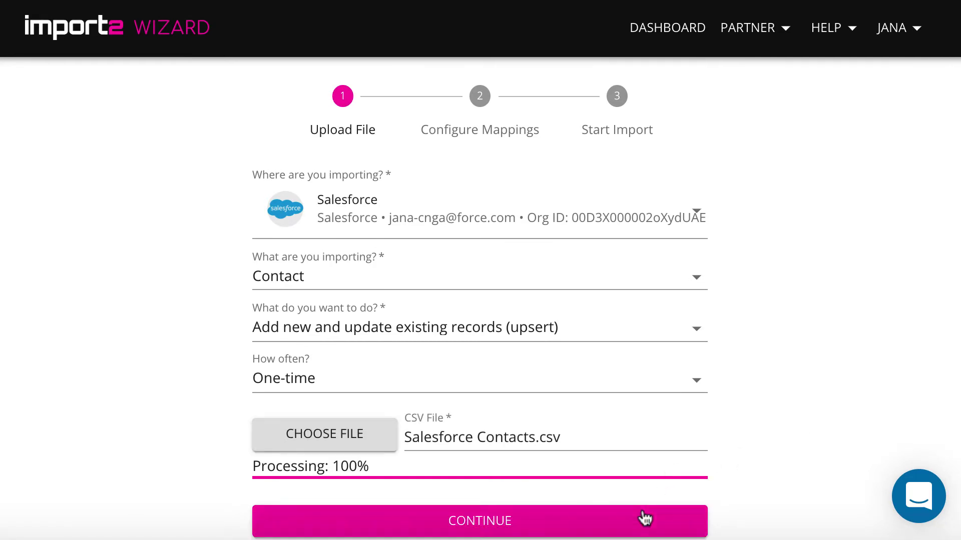
# Continue to Configure Mappings and set Match By to Email.
pyautogui.click(645, 519)
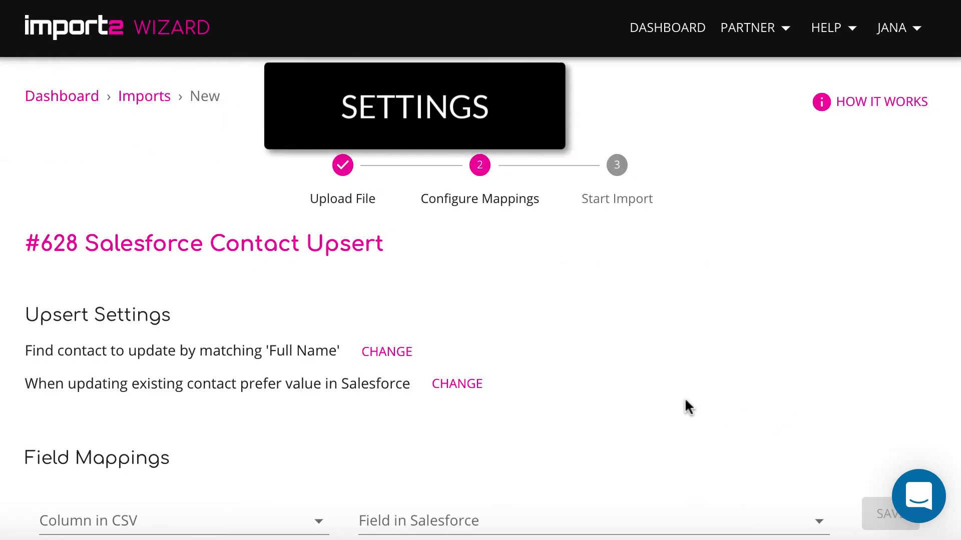
pyautogui.click(388, 352)
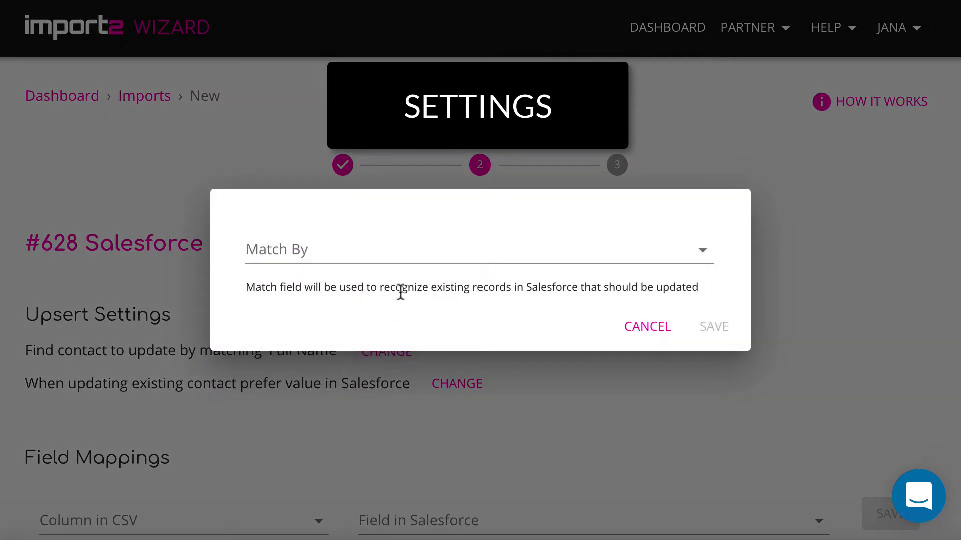
pyautogui.click(410, 256)
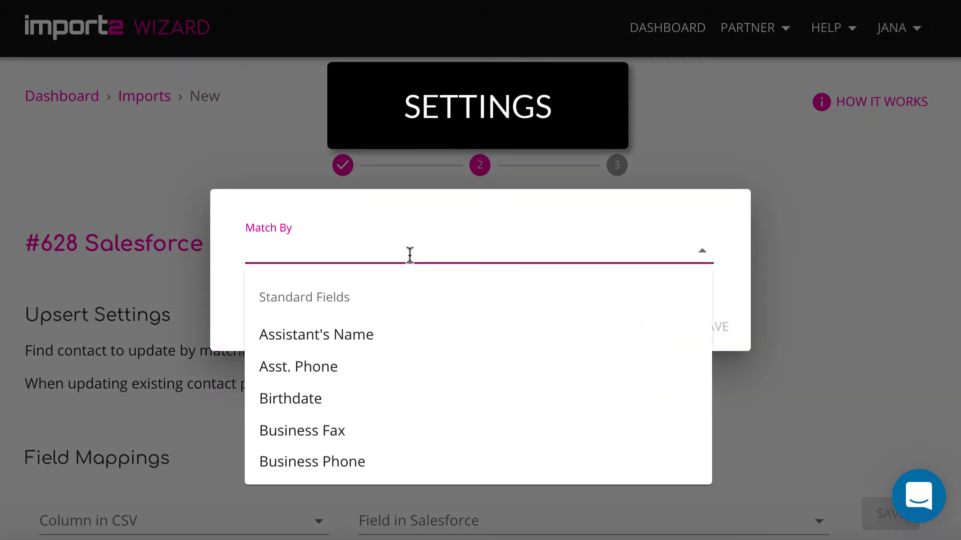
pyautogui.write('em')
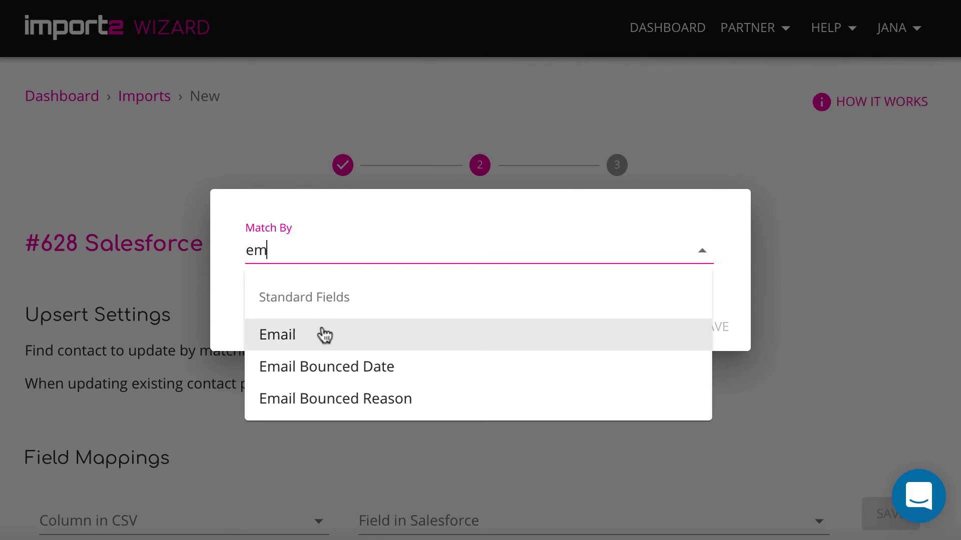
pyautogui.click(324, 335)
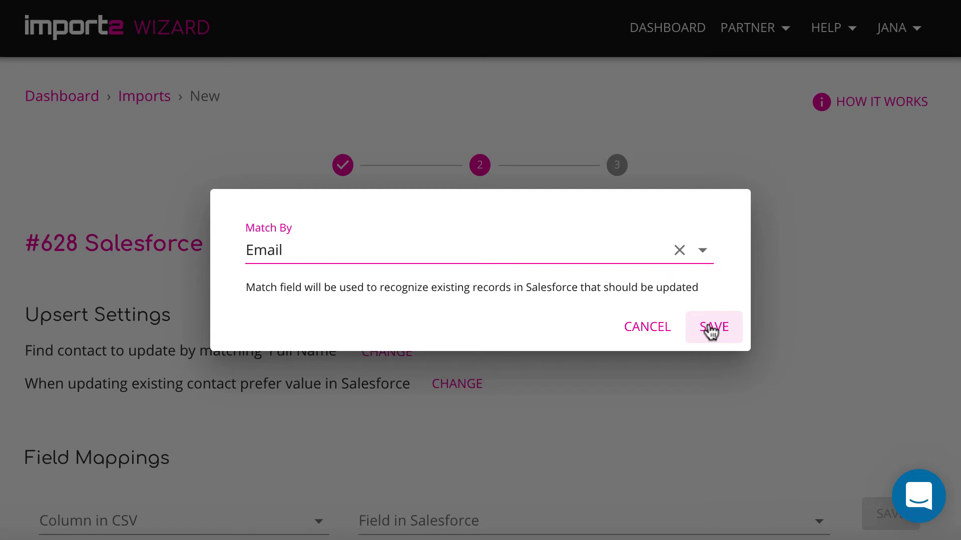
pyautogui.click(708, 323)
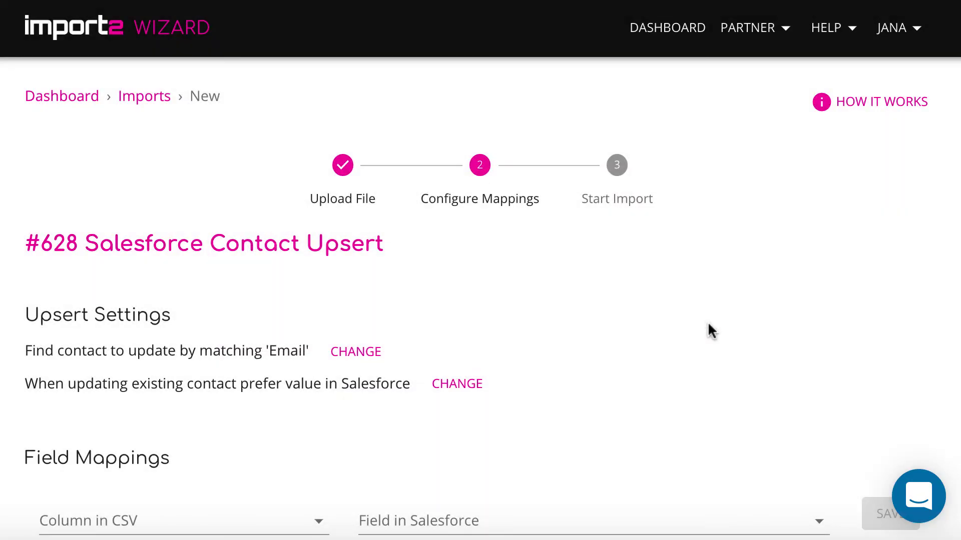
# Set the value preference for existing contacts to Overwrite value in Salesforce.
pyautogui.click(465, 390)
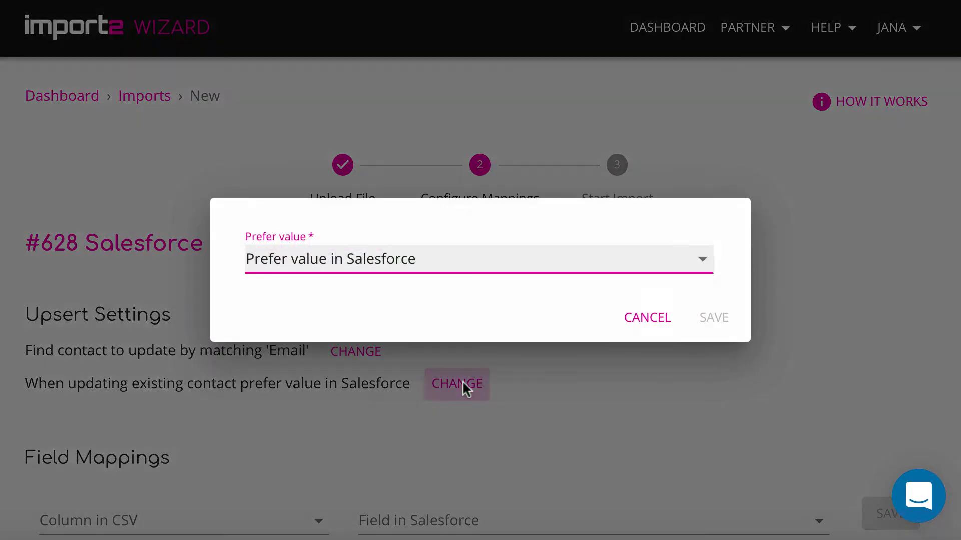
pyautogui.click(512, 273)
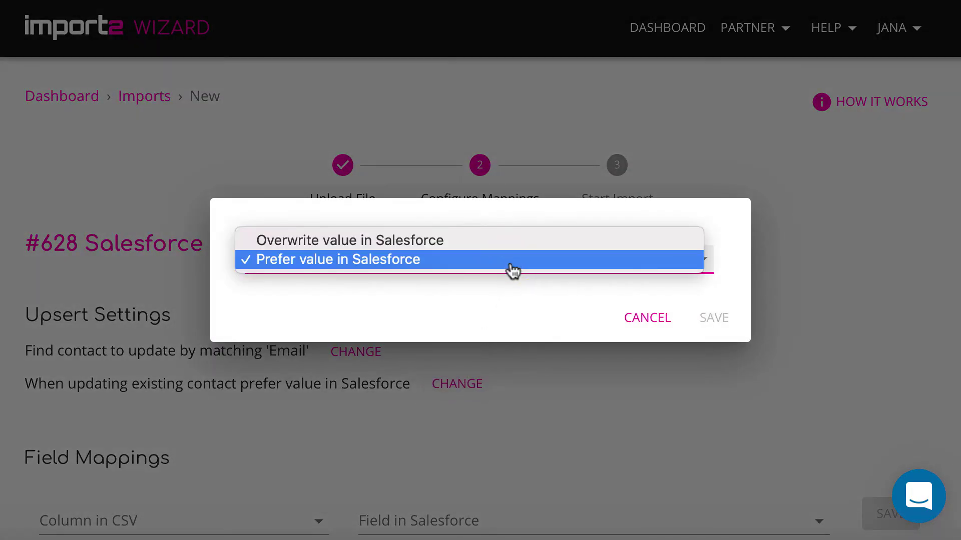
pyautogui.click(512, 241)
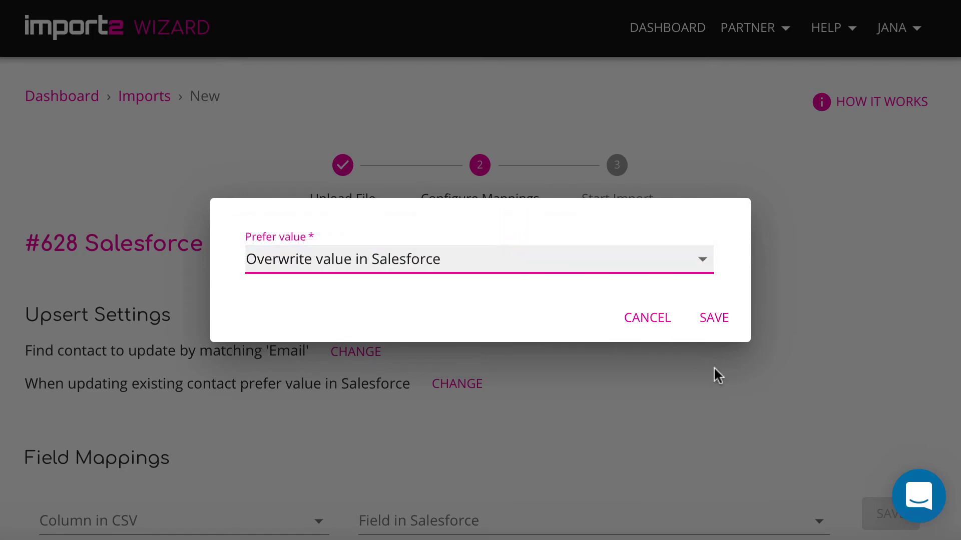
pyautogui.click(715, 316)
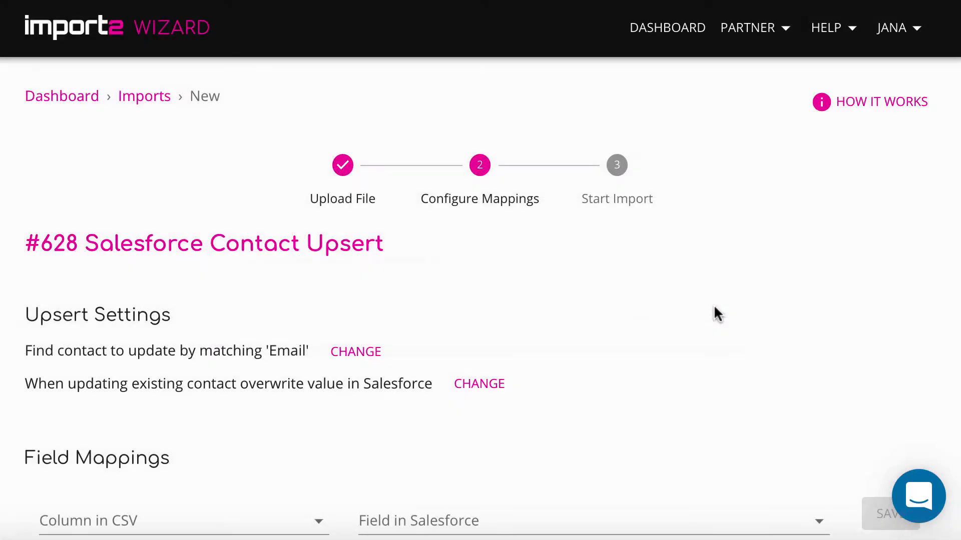
pyautogui.scroll(-4, 676, 466)
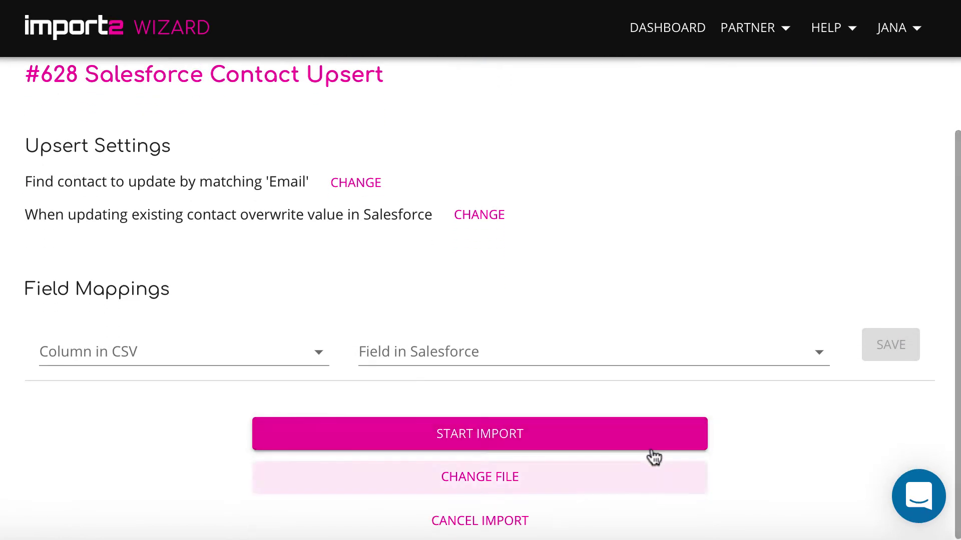
# Save a mapping of CSV 'Account Name' to Salesforce 'Account ID', with Account Name as lookup field.
pyautogui.click(319, 352)
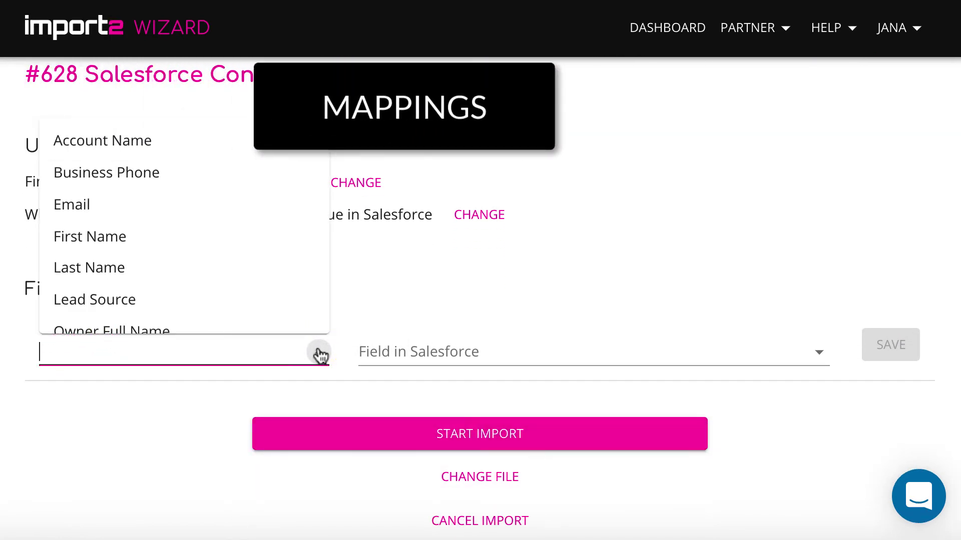
pyautogui.click(214, 130)
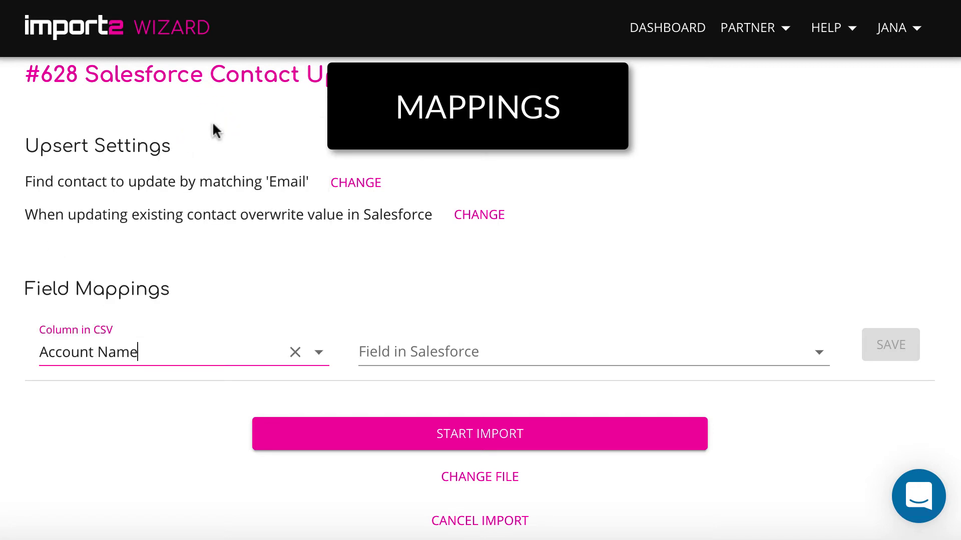
pyautogui.click(407, 356)
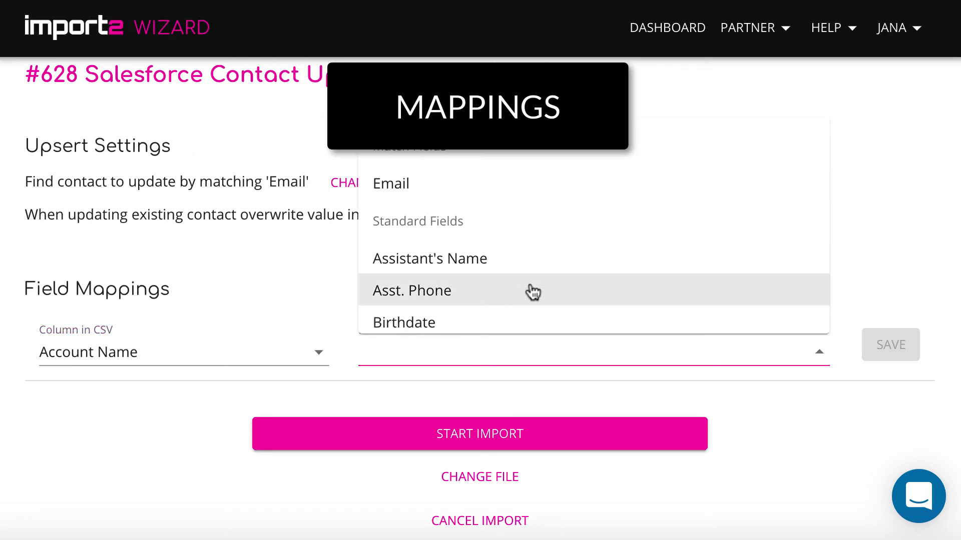
pyautogui.write('acc')
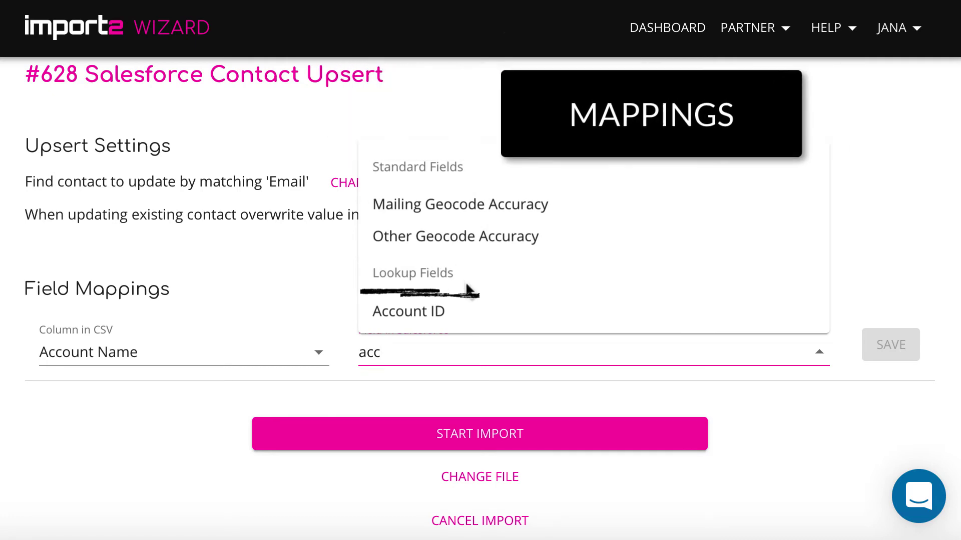
pyautogui.click(444, 308)
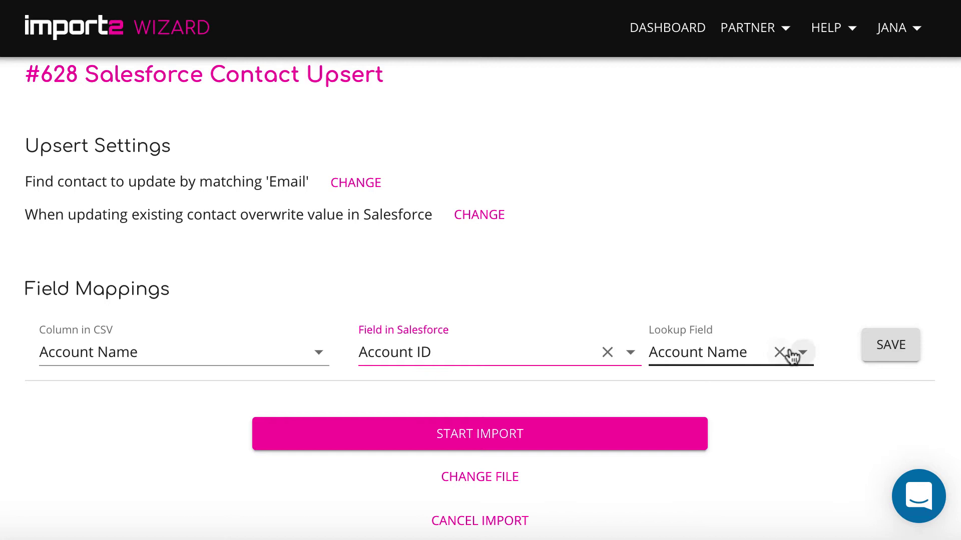
pyautogui.click(800, 354)
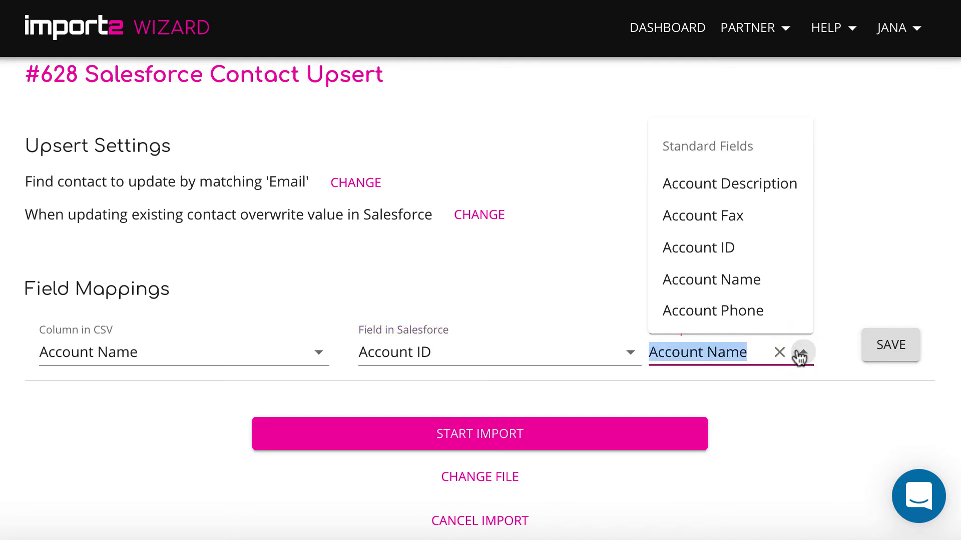
pyautogui.click(762, 294)
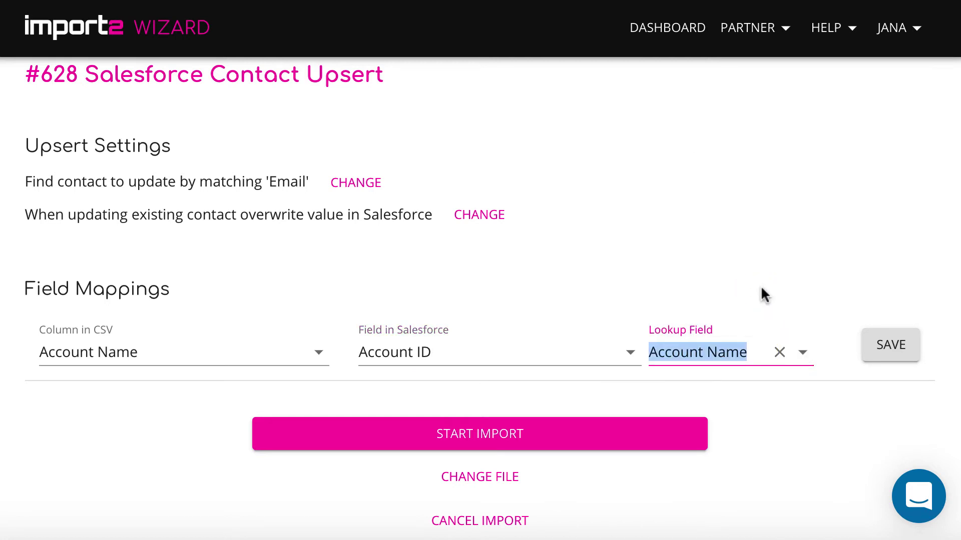
pyautogui.click(886, 353)
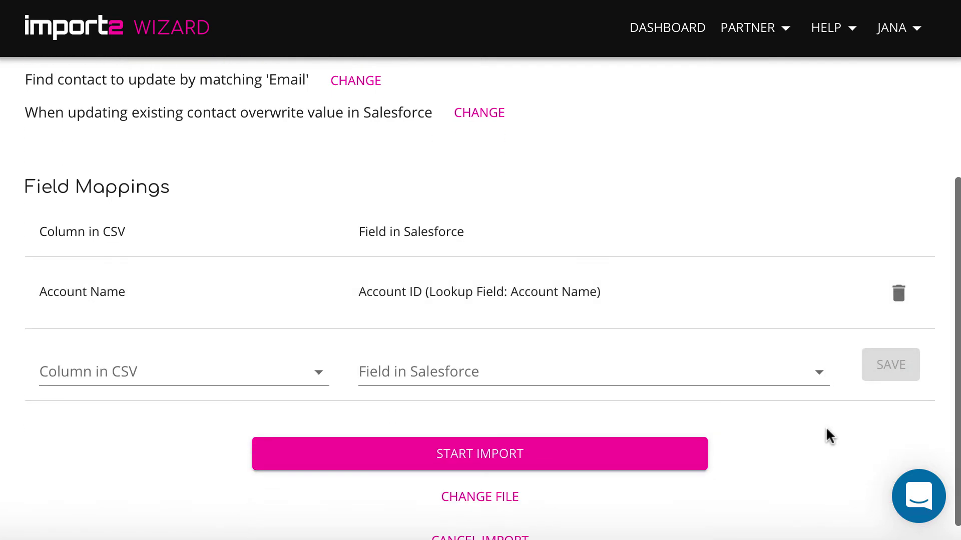
# Pair CSV column 'Business Phone' with Salesforce field 'Business Phone' and save it.
pyautogui.click(300, 364)
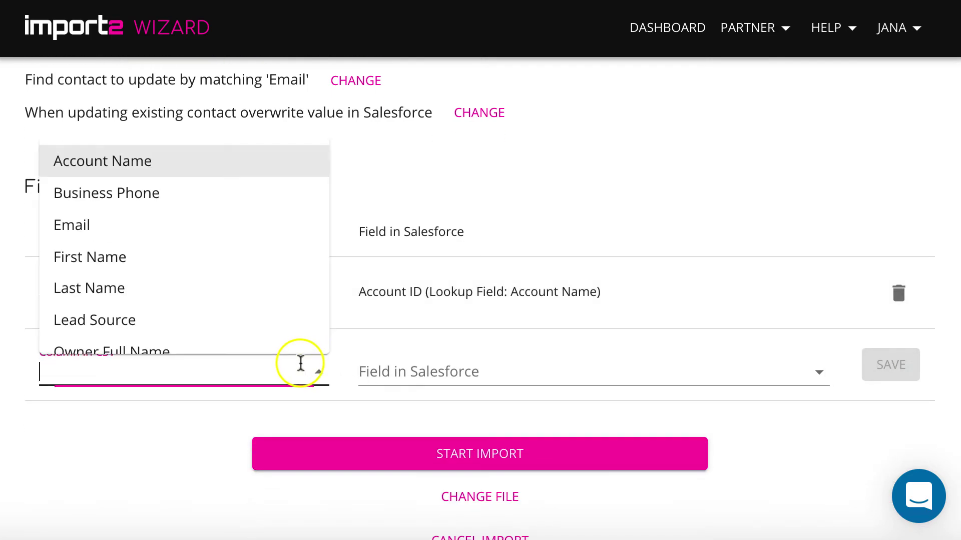
pyautogui.click(248, 203)
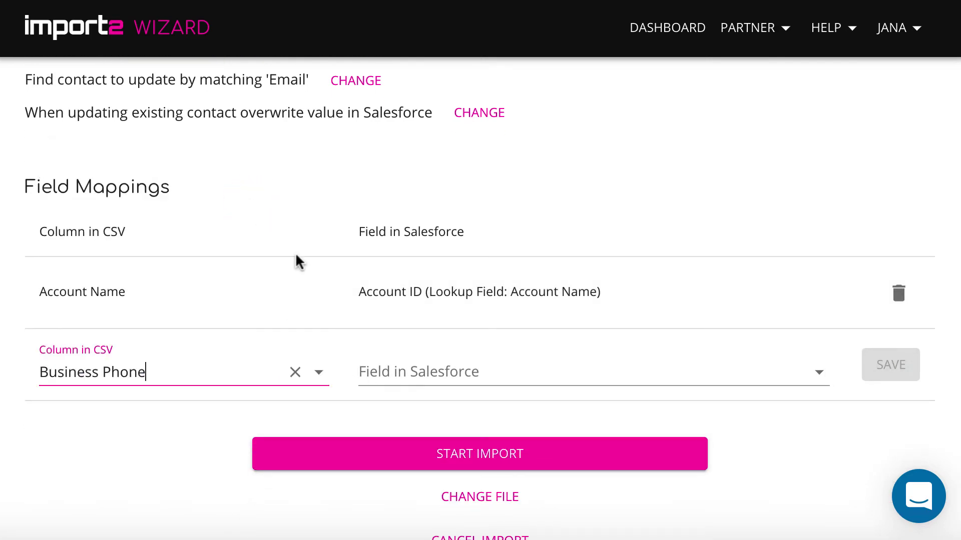
pyautogui.click(408, 380)
pyautogui.write('bu')
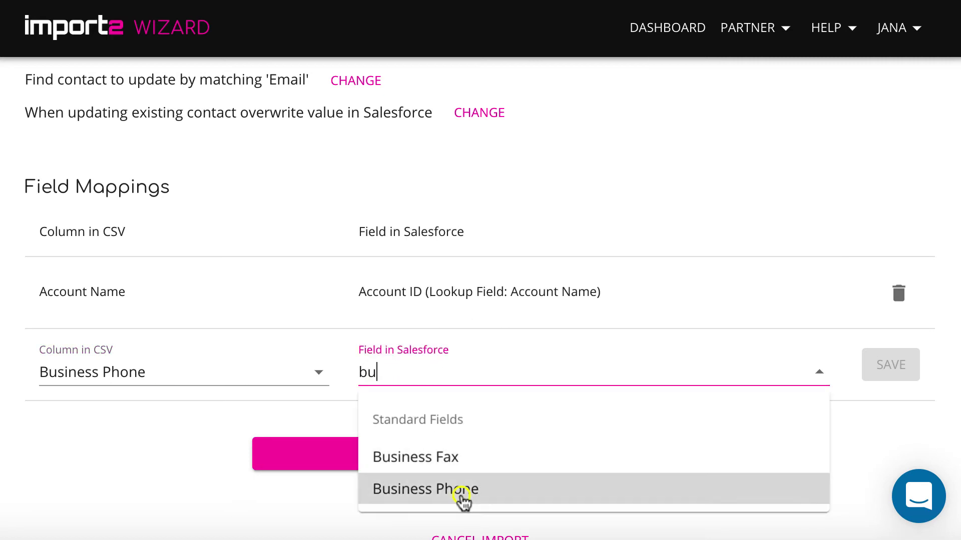
pyautogui.click(461, 490)
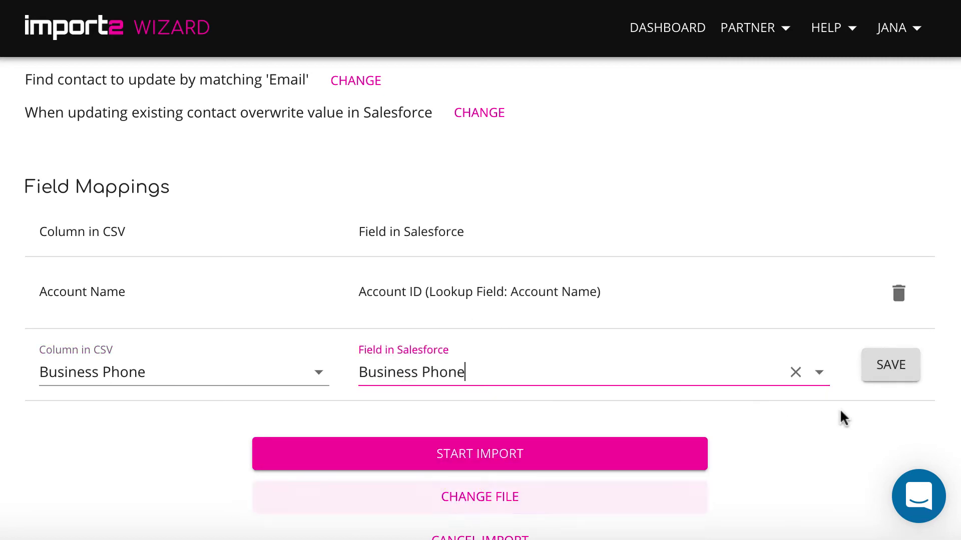
pyautogui.click(906, 354)
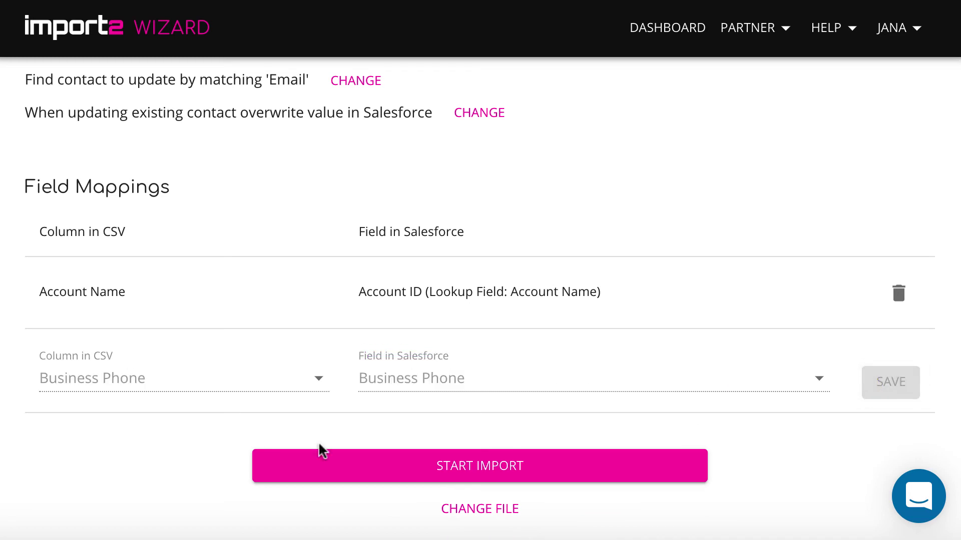
# Save a mapping of CSV 'Owner Full Name' to Salesforce 'Owner ID' with Full Name lookup.
pyautogui.scroll(-2, 753, 436)
pyautogui.click(271, 342)
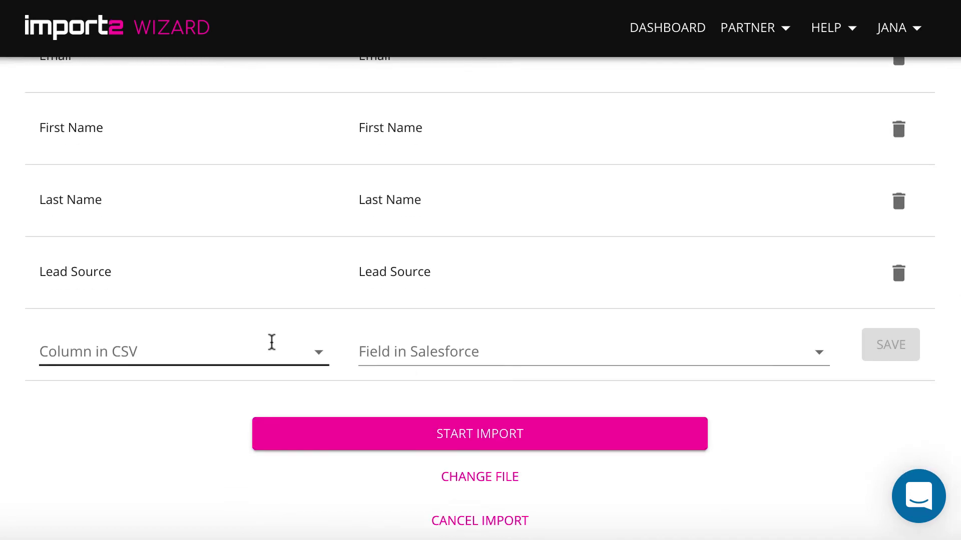
pyautogui.scroll(-1, 253, 290)
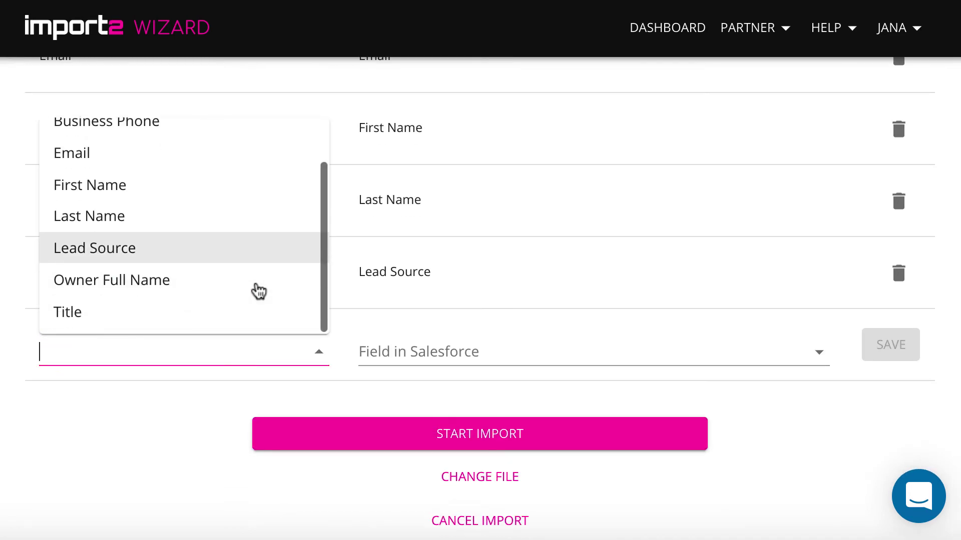
pyautogui.click(208, 278)
pyautogui.click(461, 352)
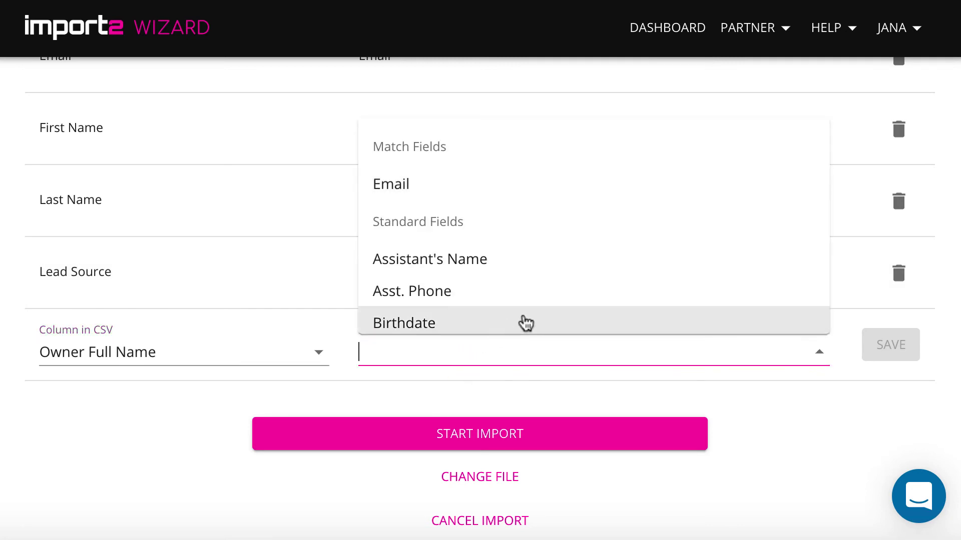
pyautogui.write('own')
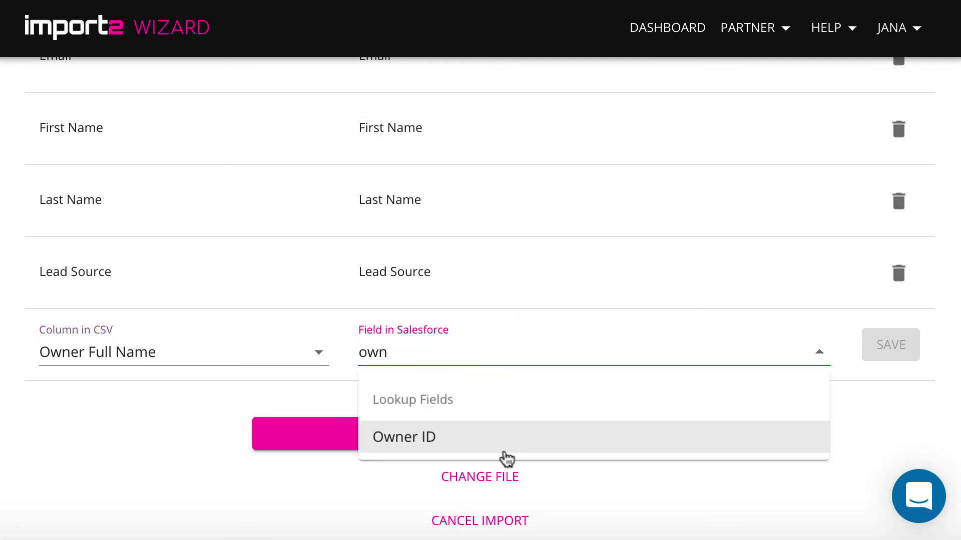
pyautogui.click(503, 445)
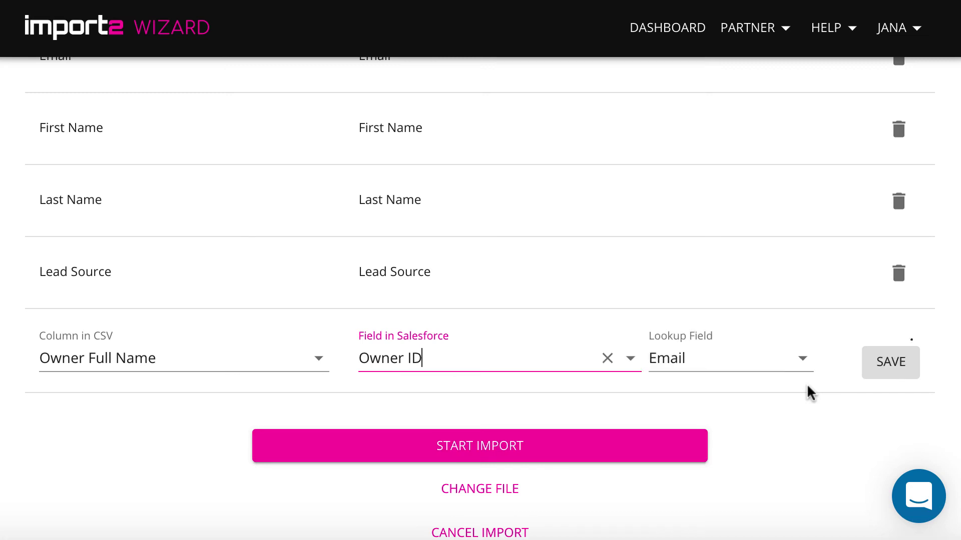
pyautogui.click(796, 352)
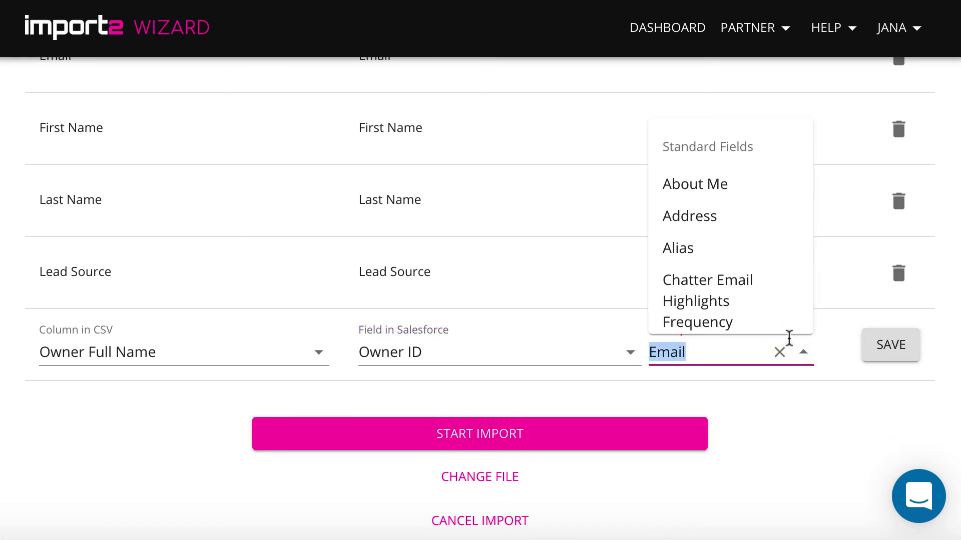
pyautogui.write('na')
pyautogui.click(767, 302)
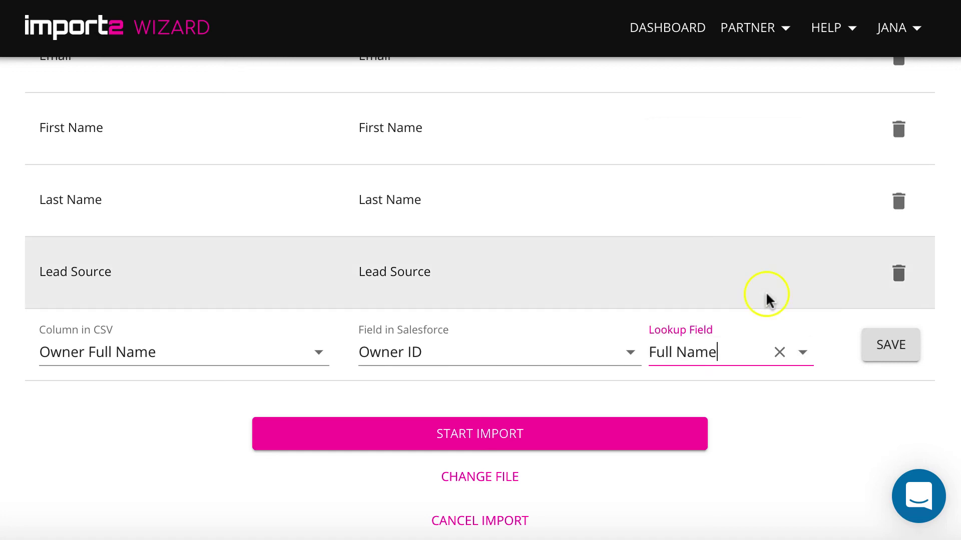
pyautogui.click(885, 345)
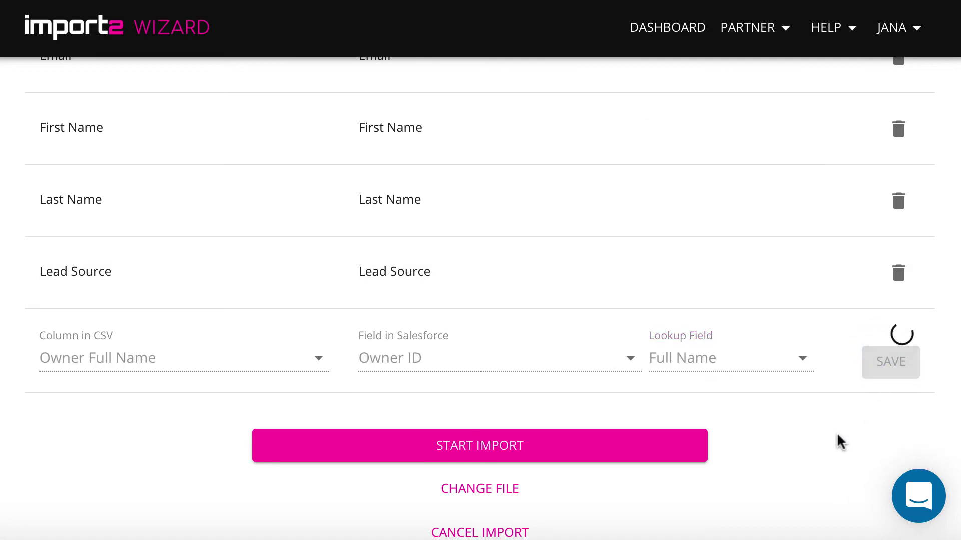
pyautogui.scroll(-3, 837, 442)
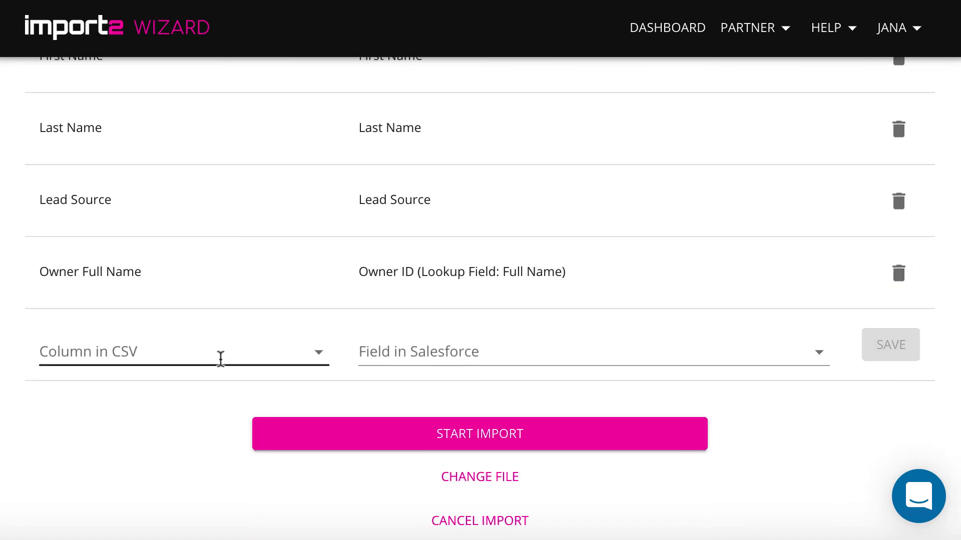
# Save a CSV 'Title' to Salesforce 'Title' mapping and review the full mapping list.
pyautogui.click(221, 358)
pyautogui.scroll(-1, 216, 309)
pyautogui.click(217, 311)
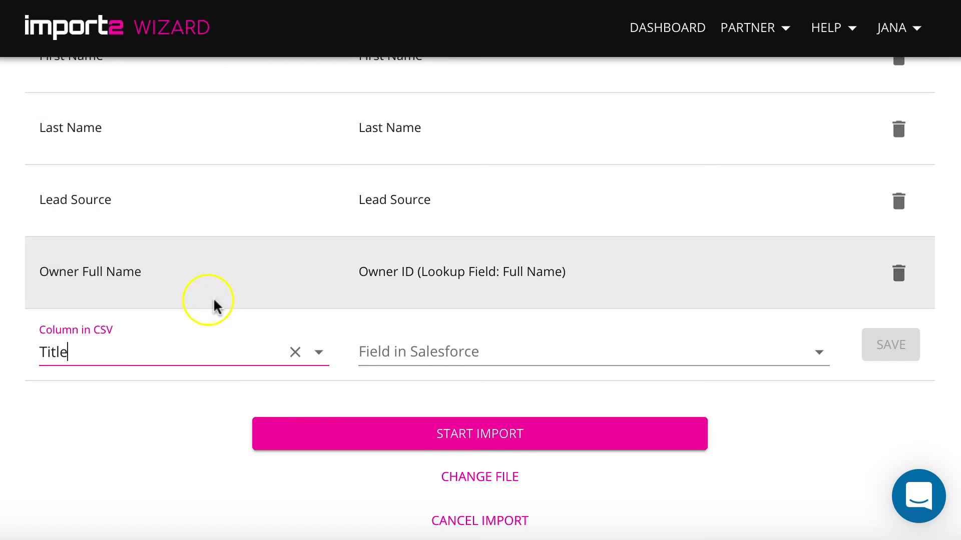
pyautogui.write('ti')
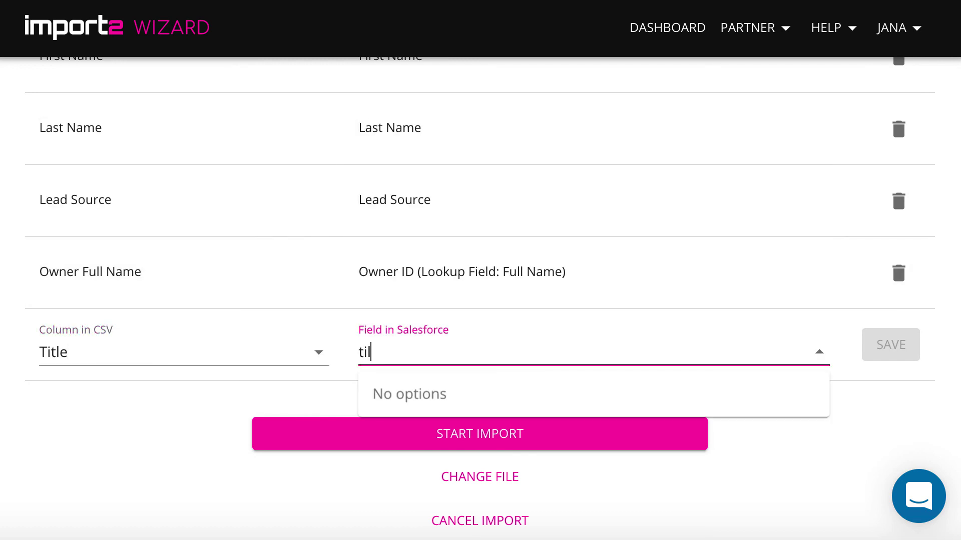
pyautogui.write('t')
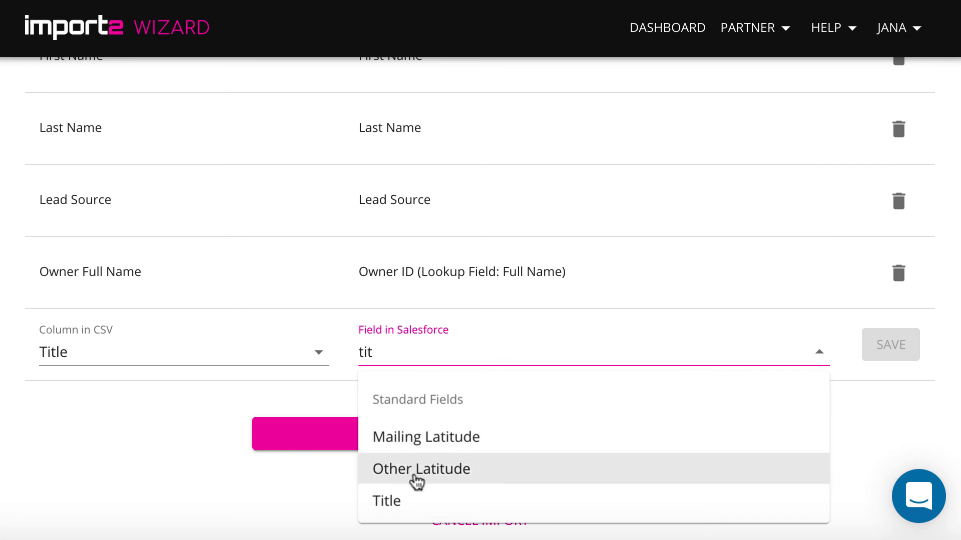
pyautogui.click(414, 500)
pyautogui.click(882, 350)
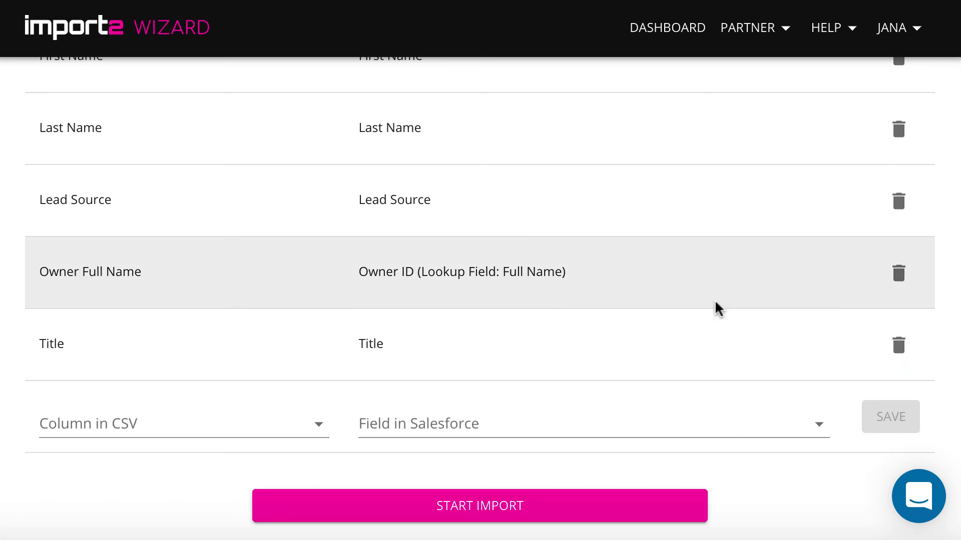
pyautogui.scroll(4, 717, 308)
pyautogui.scroll(-5, 717, 306)
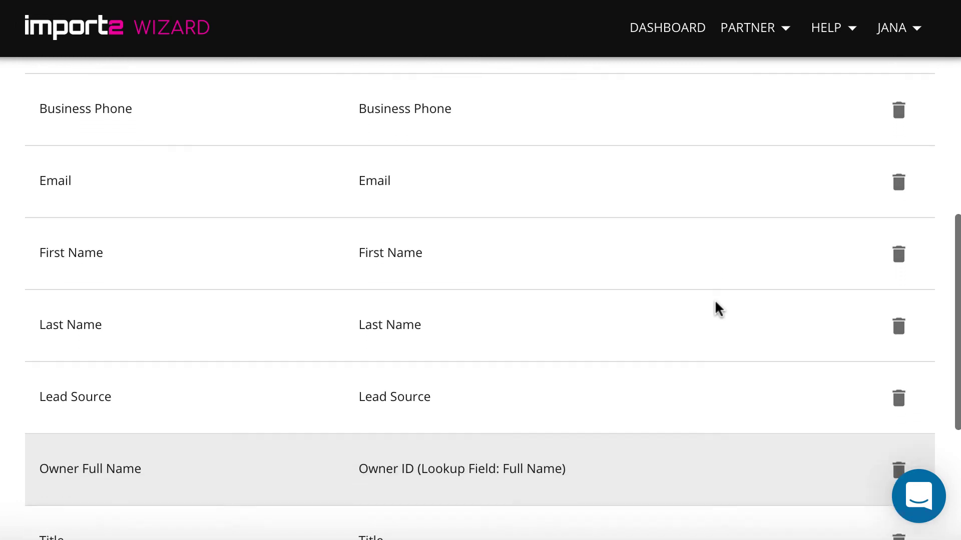
pyautogui.scroll(-1, 715, 302)
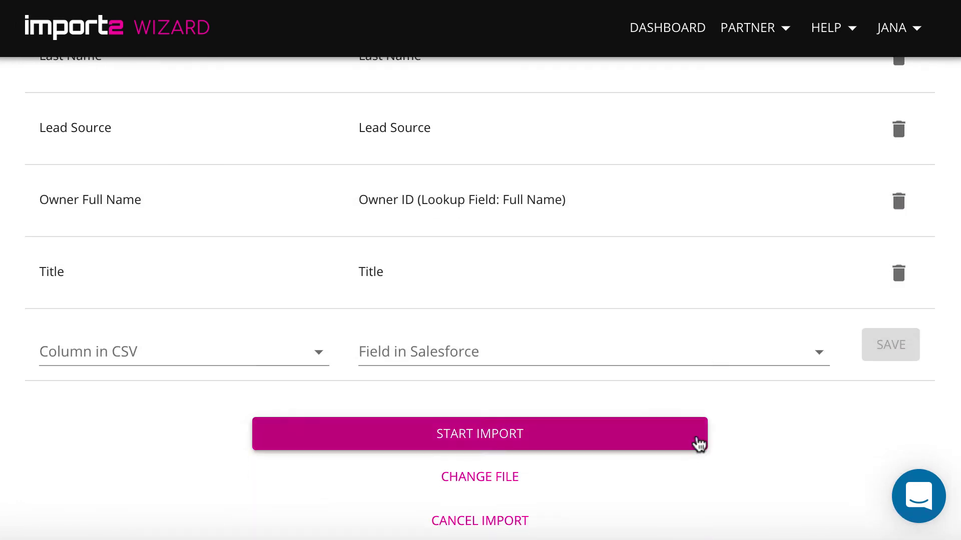
# Run the contact upsert (10 imported, 18 updated) and scroll Imported Records to its OPEN links.
pyautogui.click(641, 440)
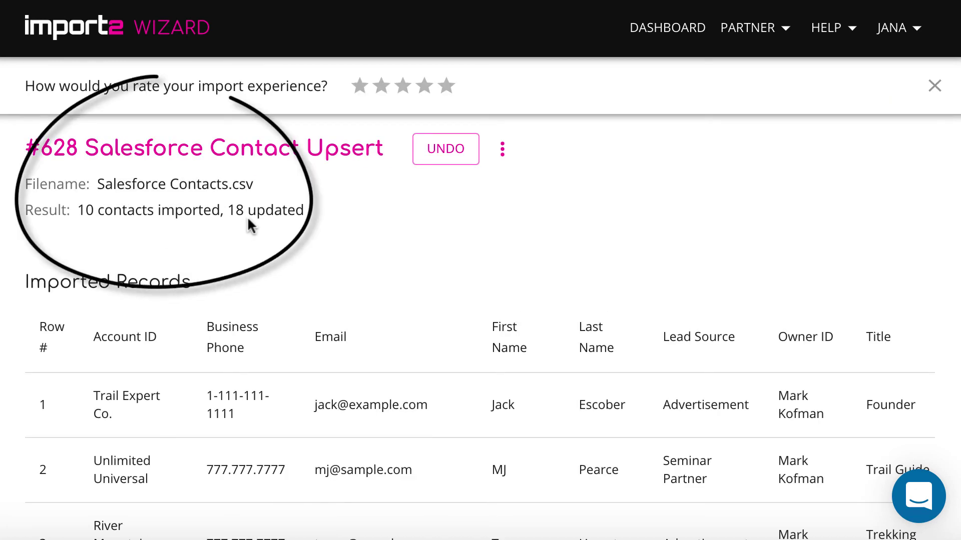
pyautogui.scroll(-2, 328, 376)
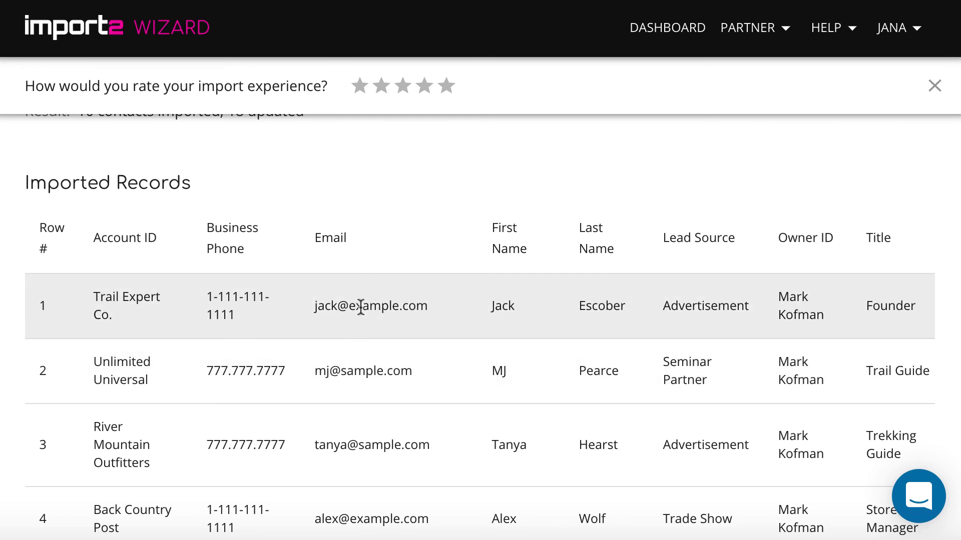
pyautogui.hscroll(3, 360, 306)
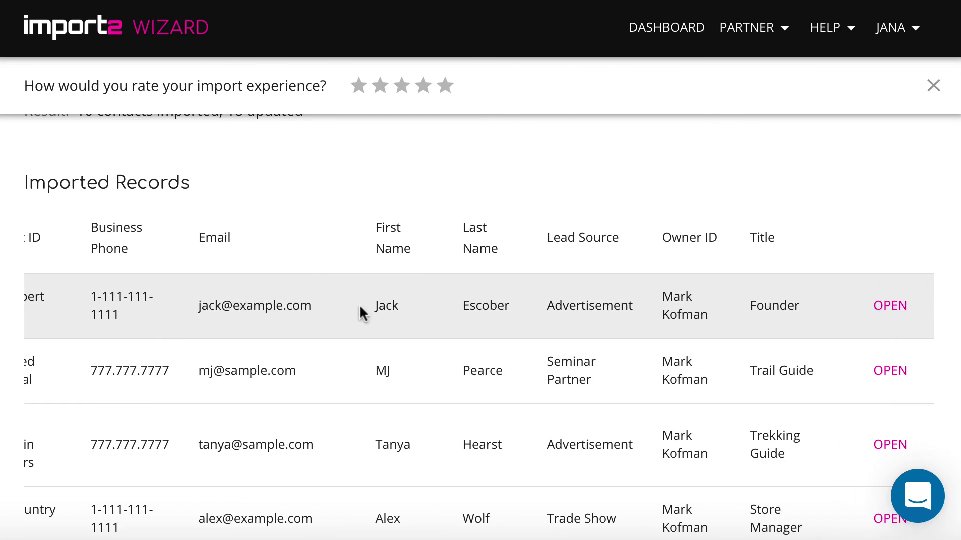
# Open row 1's contact in Salesforce and view its Details: account Trail Expert Co., title Founder.
pyautogui.click(892, 307)
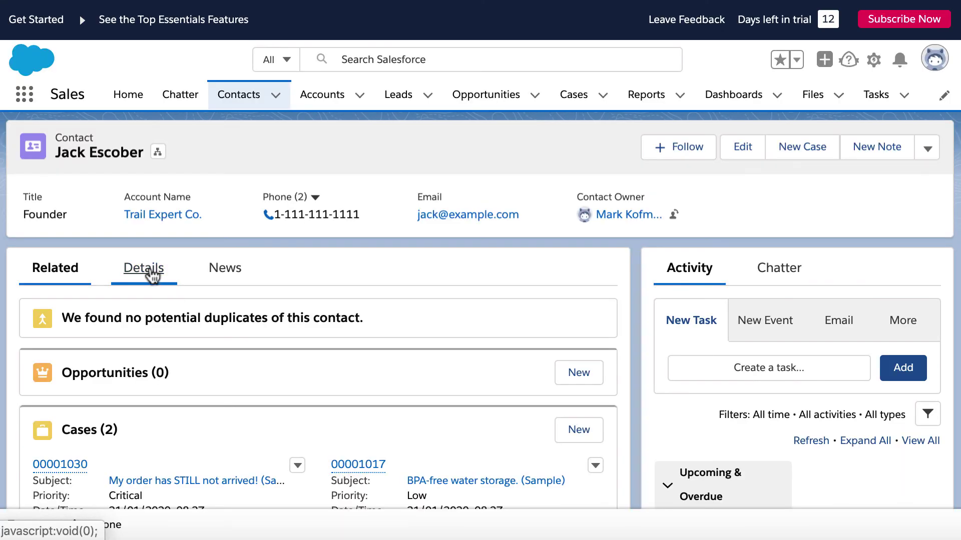
pyautogui.click(151, 274)
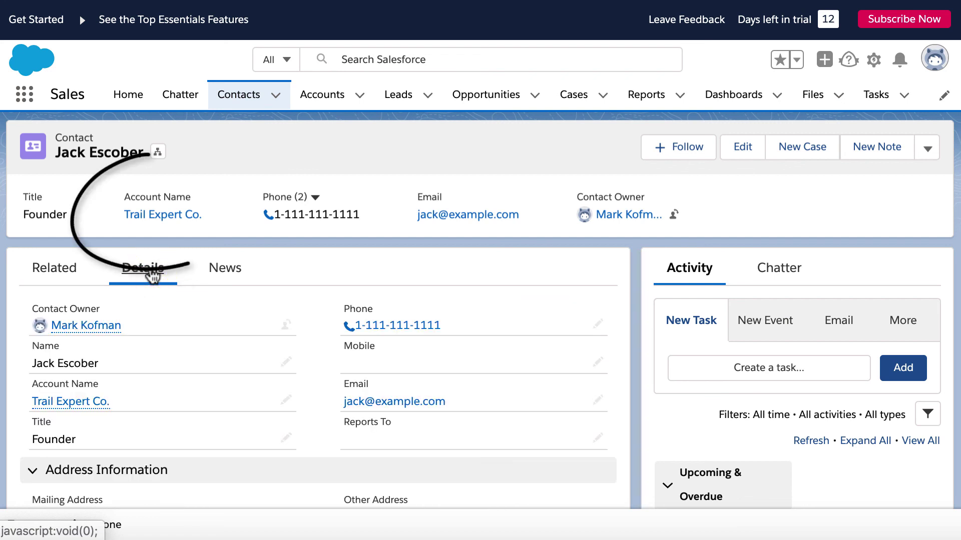